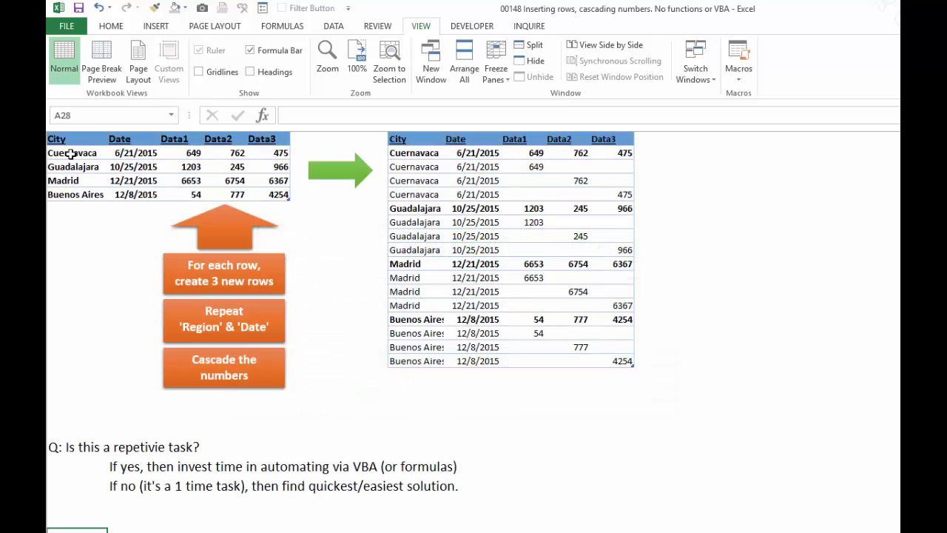
Point out how the Cuernavaca row expands into result rows holding 649, 762 and 475
left_click_drag(71, 154, 277, 153)
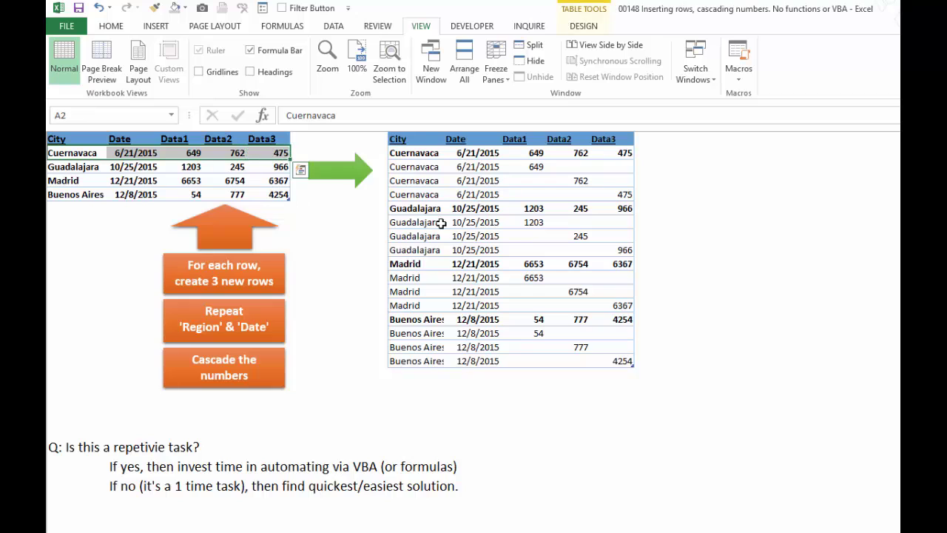
left_click_drag(422, 154, 626, 154)
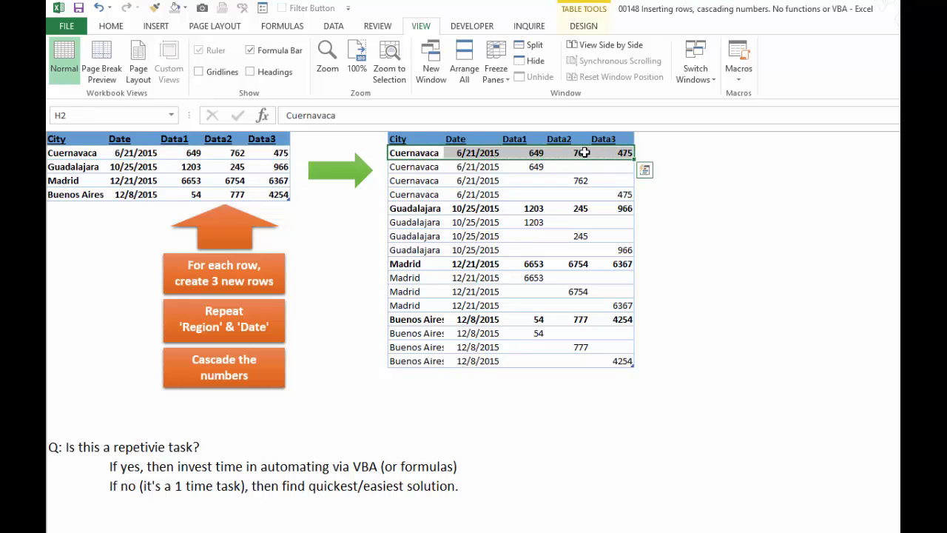
left_click(534, 166)
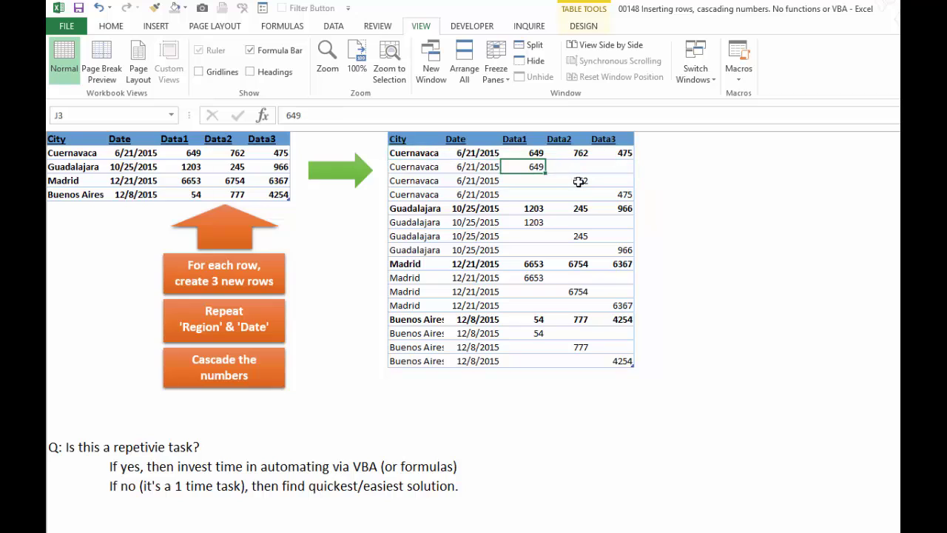
left_click(578, 182)
left_click(621, 194)
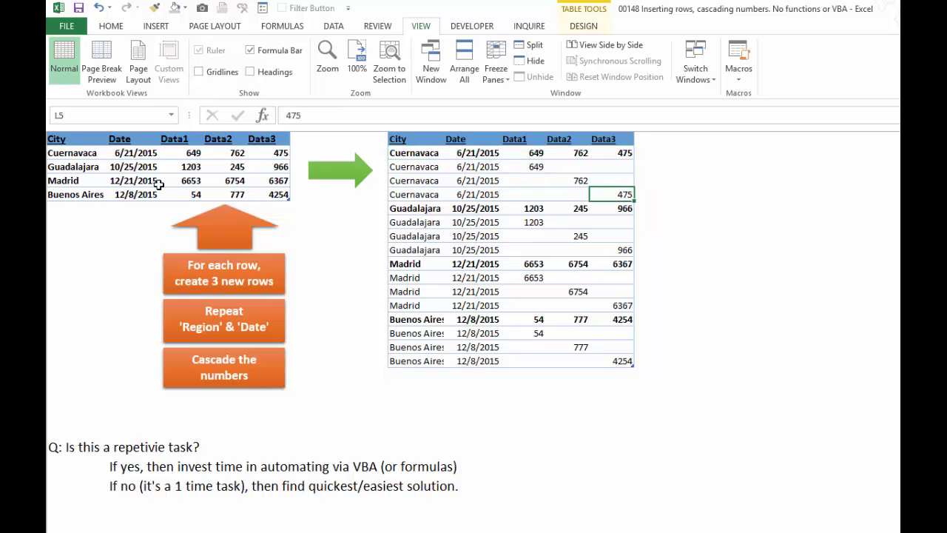
Point out the Guadalajara row and its cascaded result values 1203, 245 and 966
left_click(47, 167)
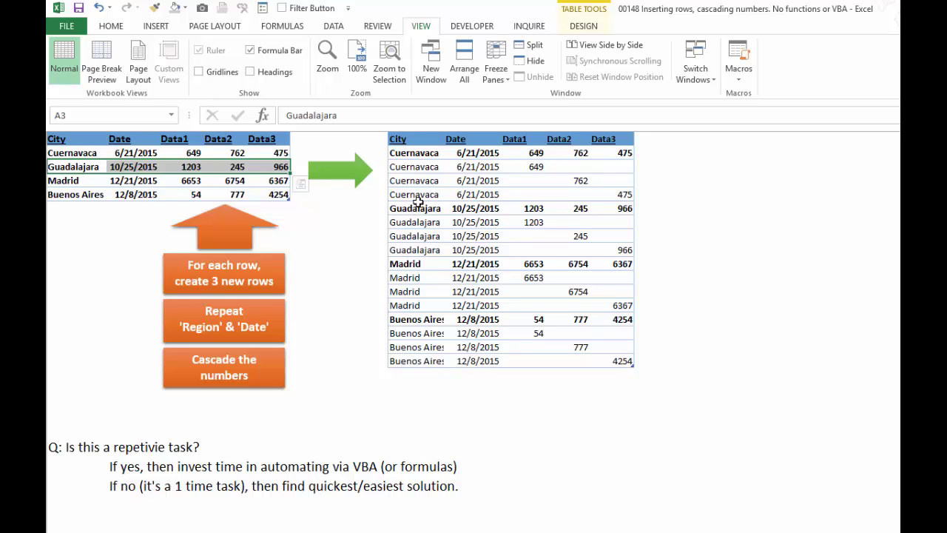
left_click(522, 222)
left_click(578, 236)
left_click(617, 250)
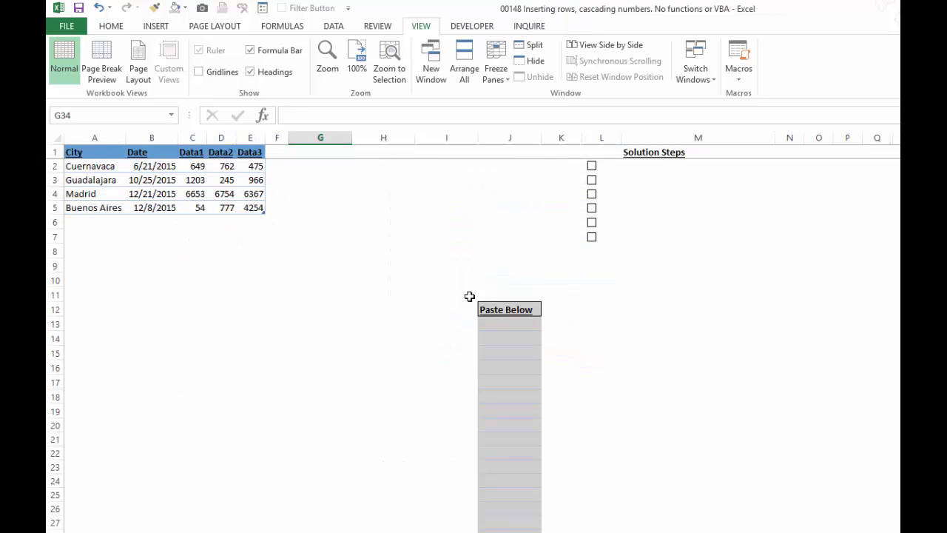
Add a C1 column in F numbering the cities 1 to 4, ticking solution steps 1 and 2
left_click(592, 165)
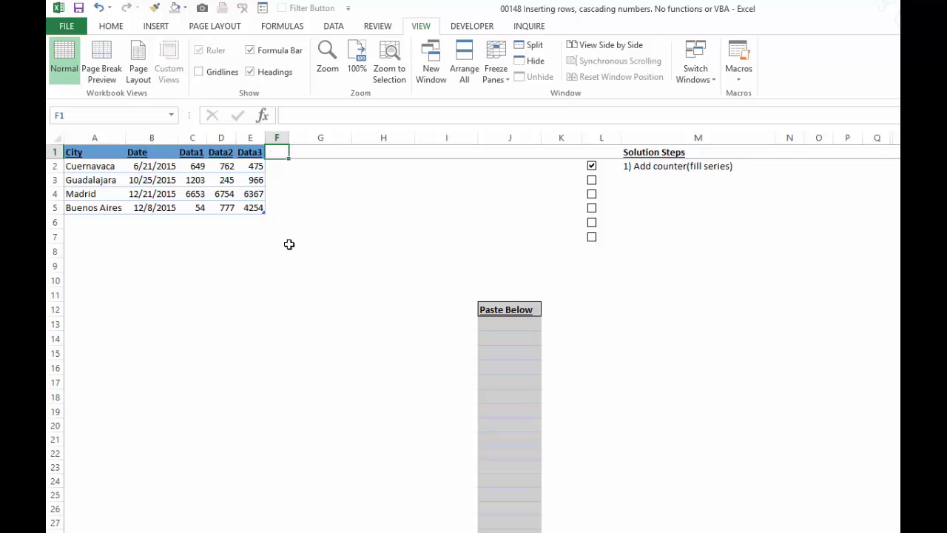
type("C1")
key("Return")
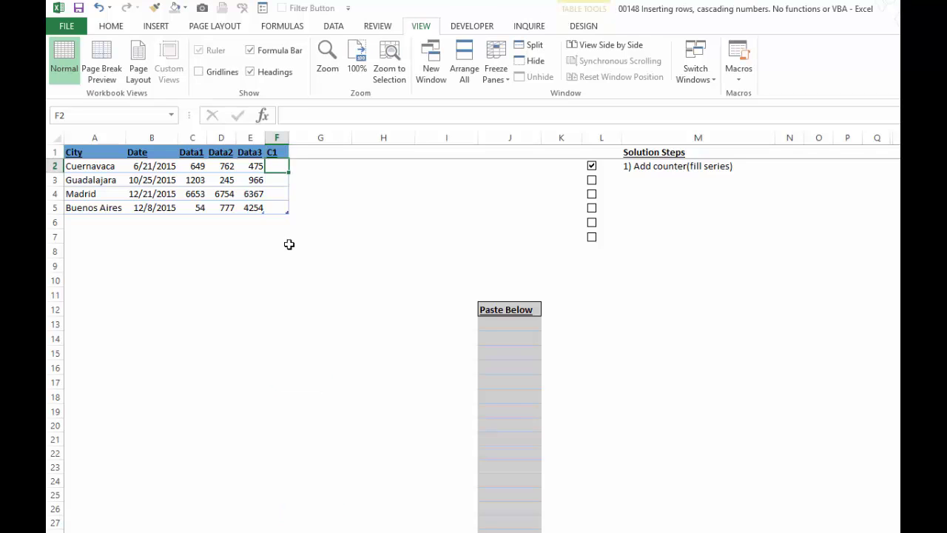
type("1")
key("ctrl+Return")
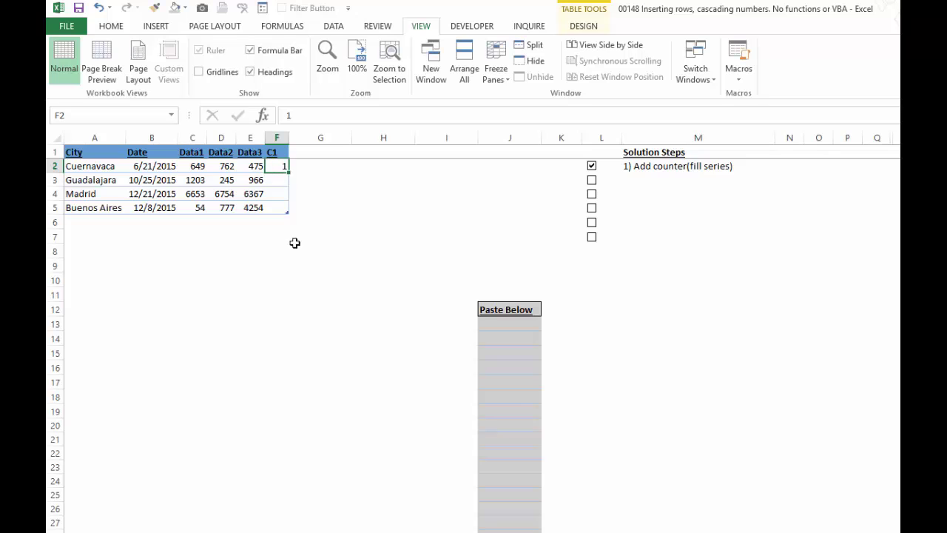
left_click_drag(289, 171, 288, 214)
left_click(327, 239)
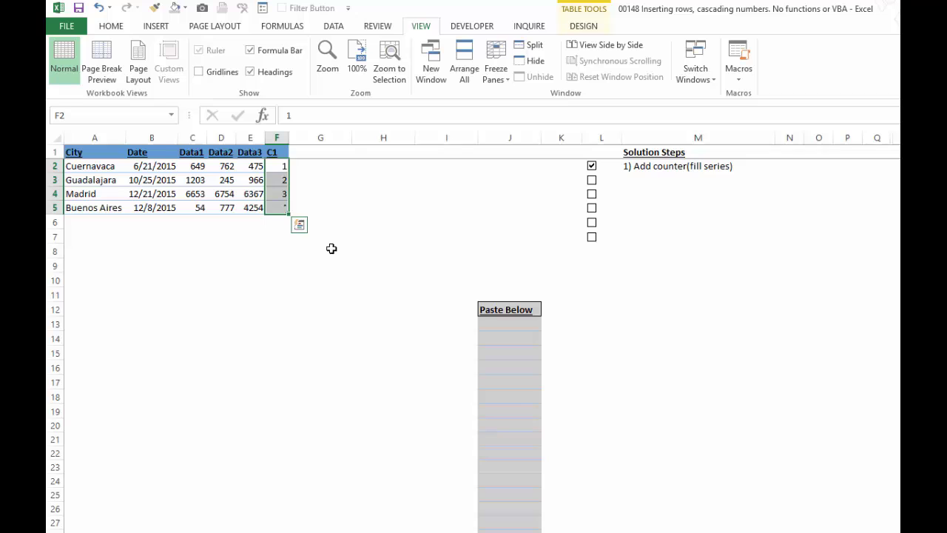
left_click(593, 181)
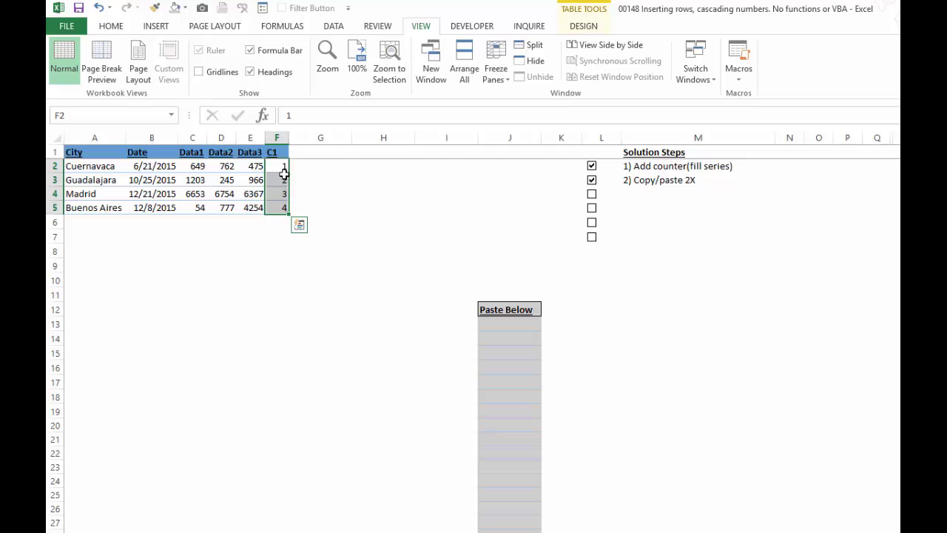
Paste the counter values 1 to 4 into F6:F9
key("ctrl+c")
left_click(276, 222)
key("ctrl+v")
key("Escape")
Copy the eight counters F2:F9 into F10:F17 and tick step 3, Sort by counter
left_click(283, 167)
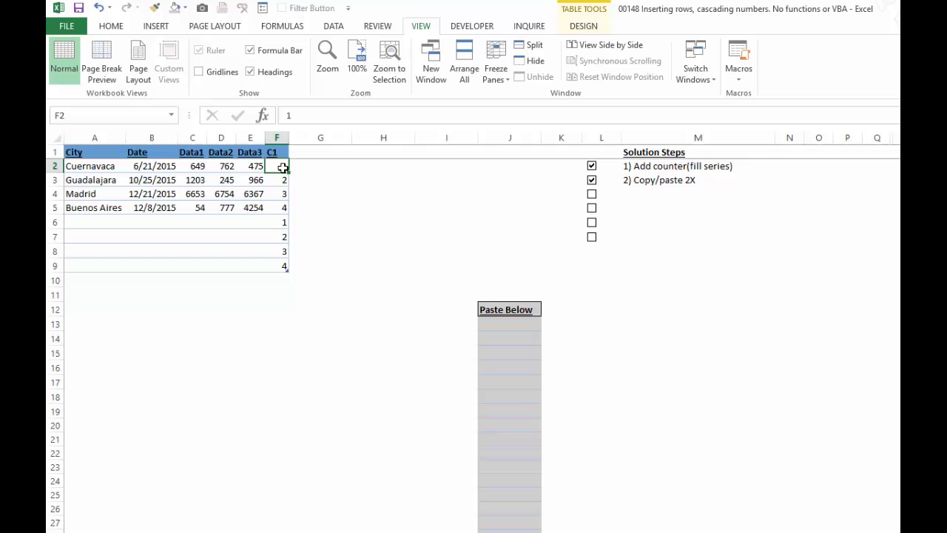
key("ctrl+shift+Down")
key("ctrl+c")
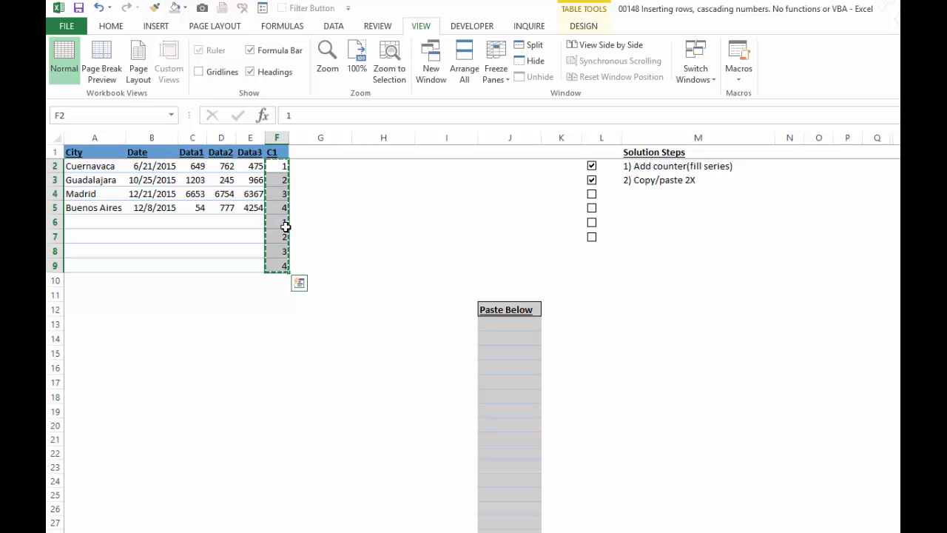
left_click(278, 280)
key("ctrl+v")
key("Escape")
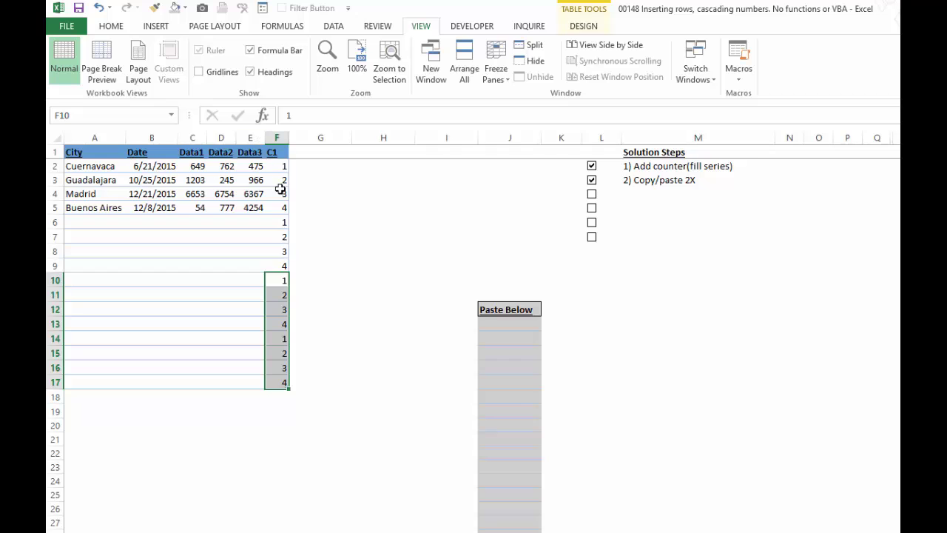
left_click(591, 195)
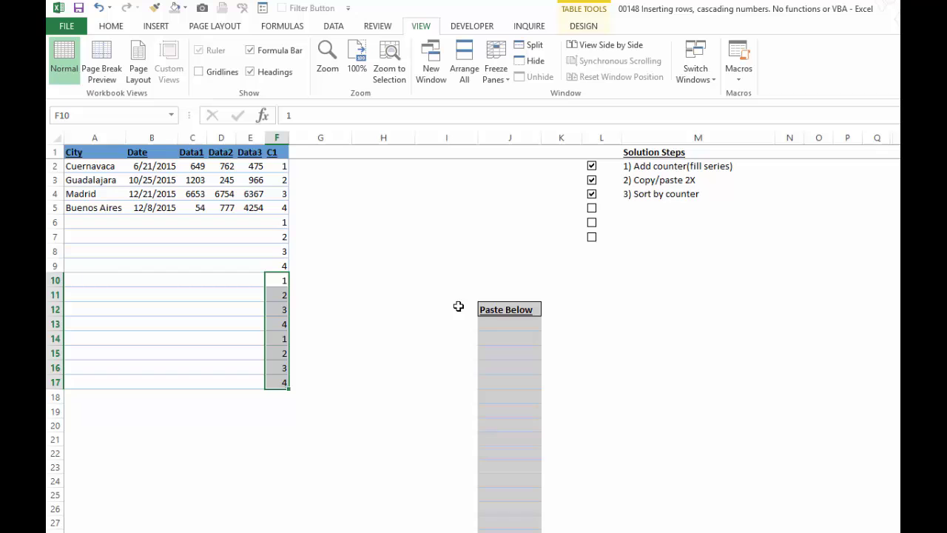
Sort Table14 by C1 smallest to largest, then tick step 4, Paste numbers twice
left_click(241, 152)
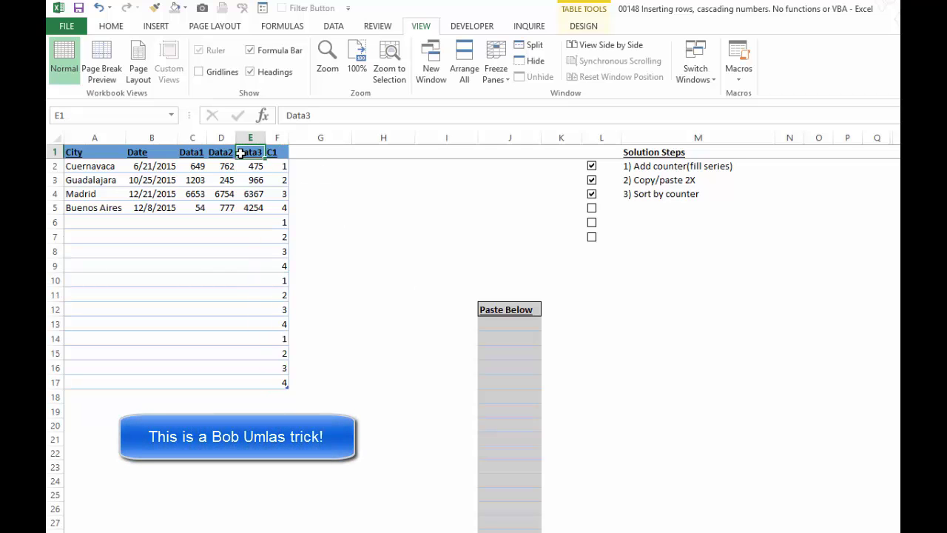
left_click(170, 116)
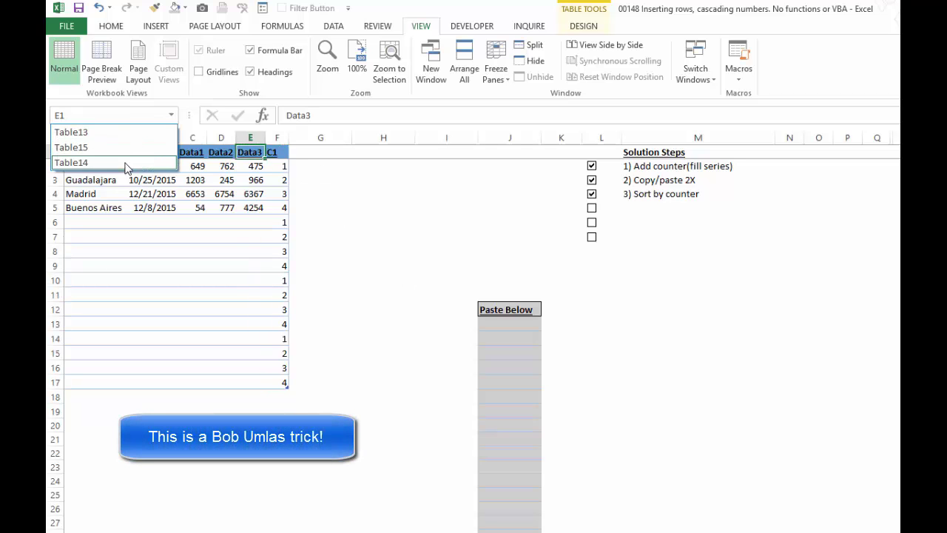
left_click(126, 161)
left_click(333, 25)
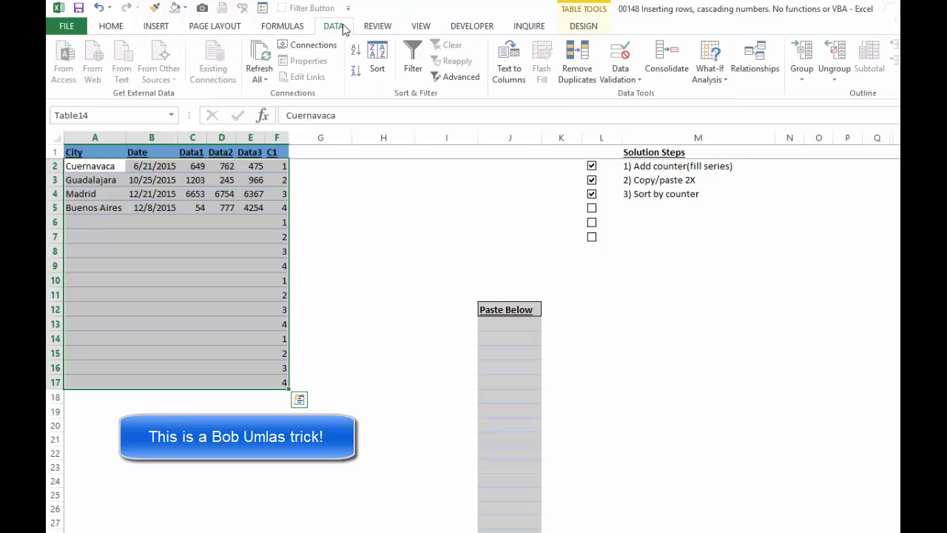
left_click(377, 59)
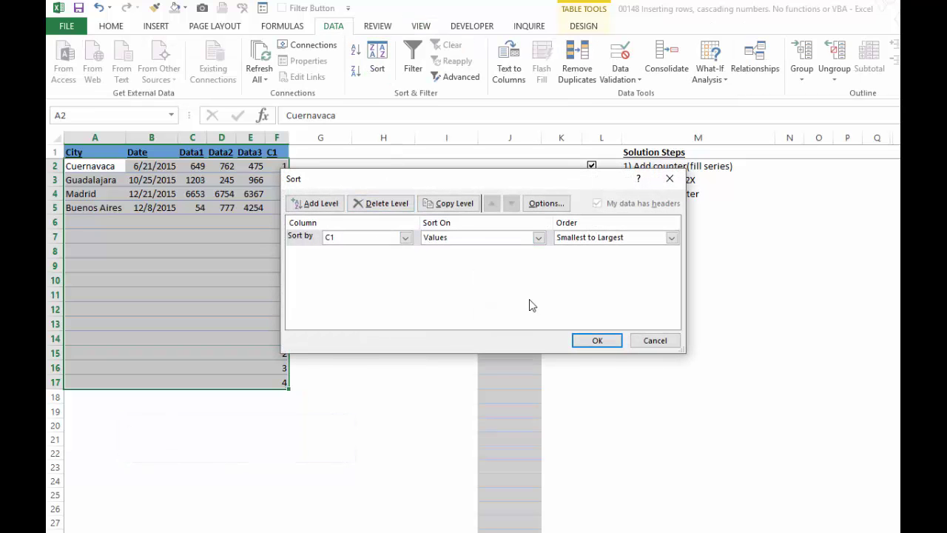
left_click(598, 343)
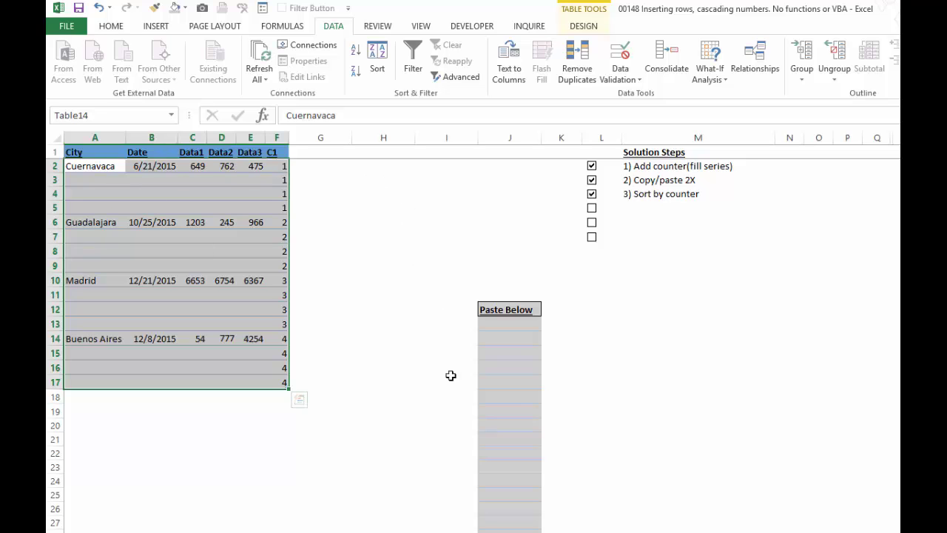
left_click_drag(384, 509, 383, 495)
left_click(592, 210)
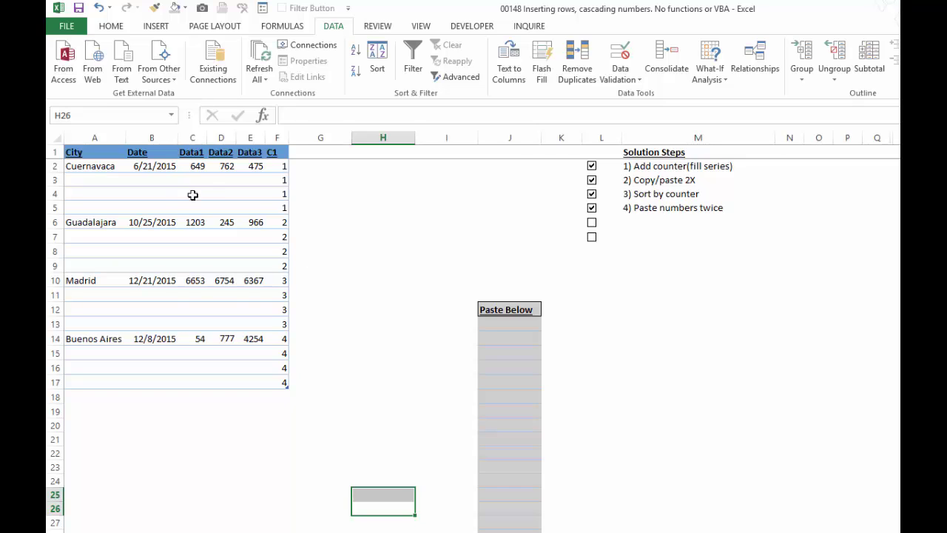
Paste the Data1 values C2:C17 at J13 and again one row lower at K14, then tick step 5
left_click_drag(190, 166, 180, 379)
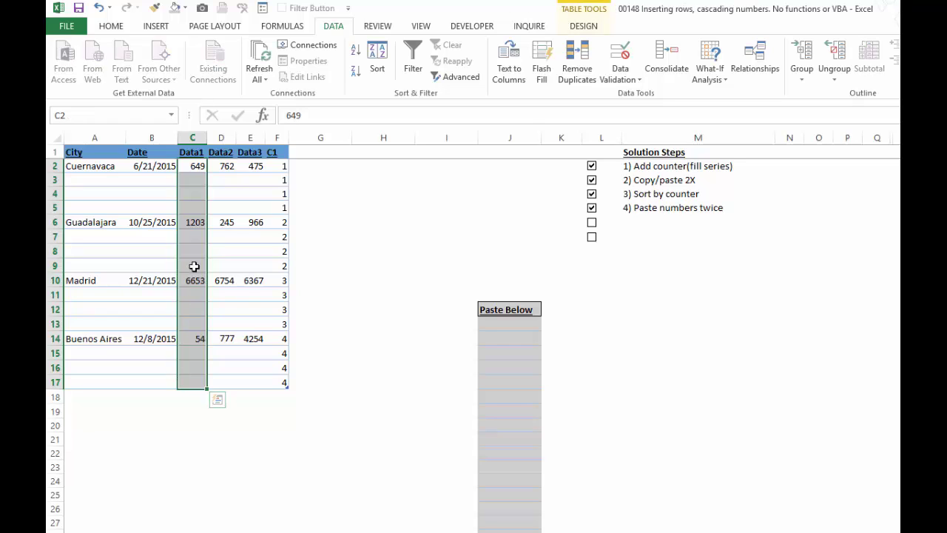
key("ctrl+c")
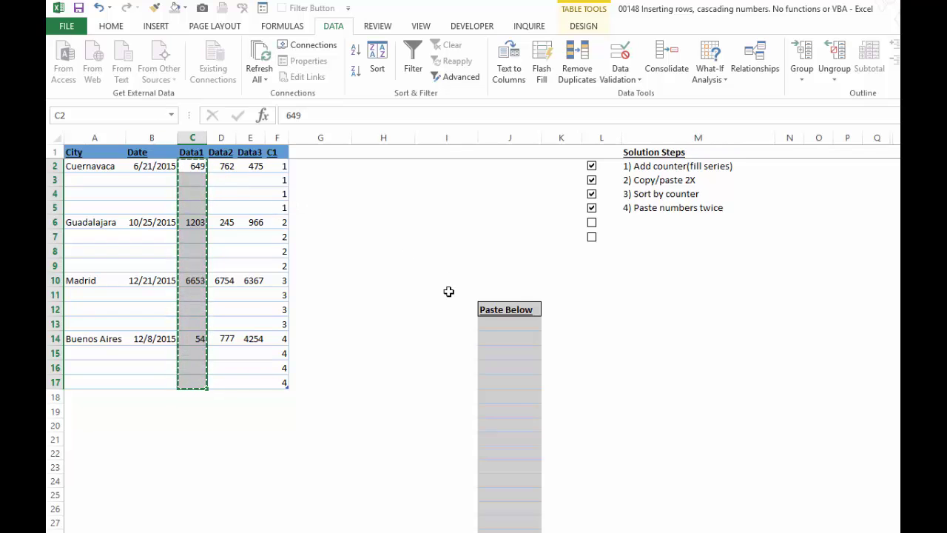
left_click(500, 323)
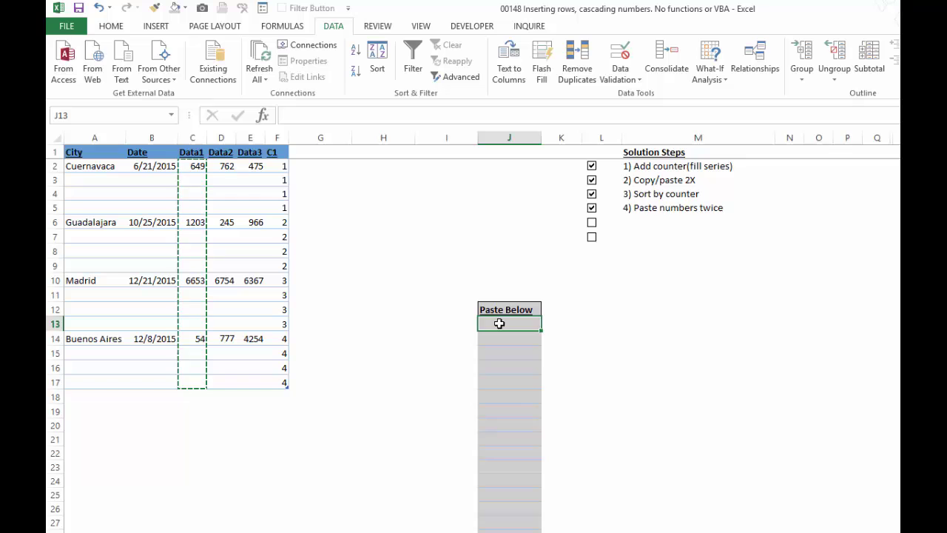
right_click(499, 323)
left_click(549, 385)
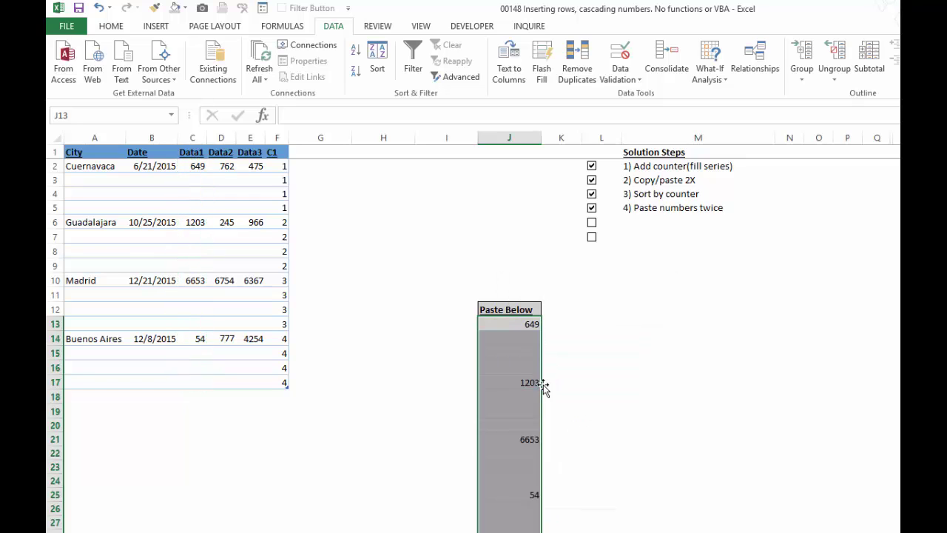
left_click(557, 340)
key("Return")
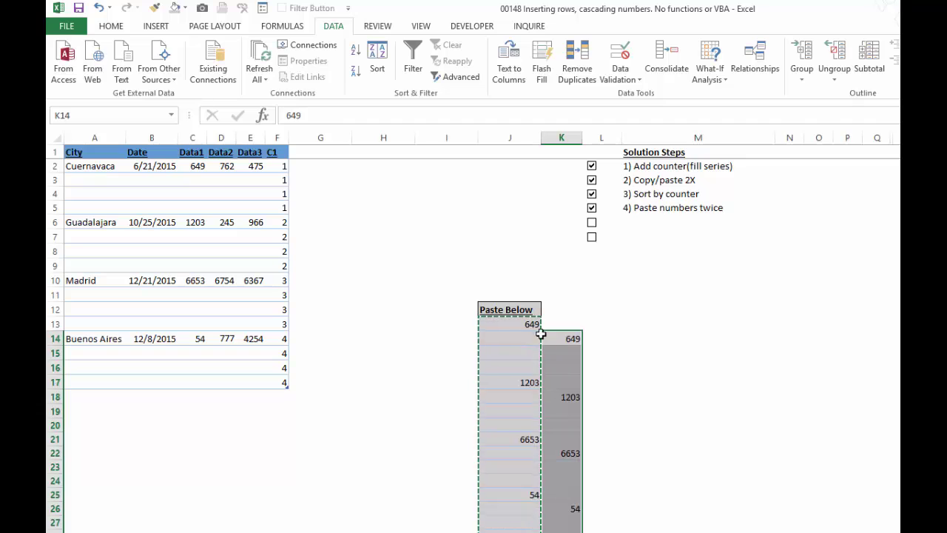
left_click(592, 222)
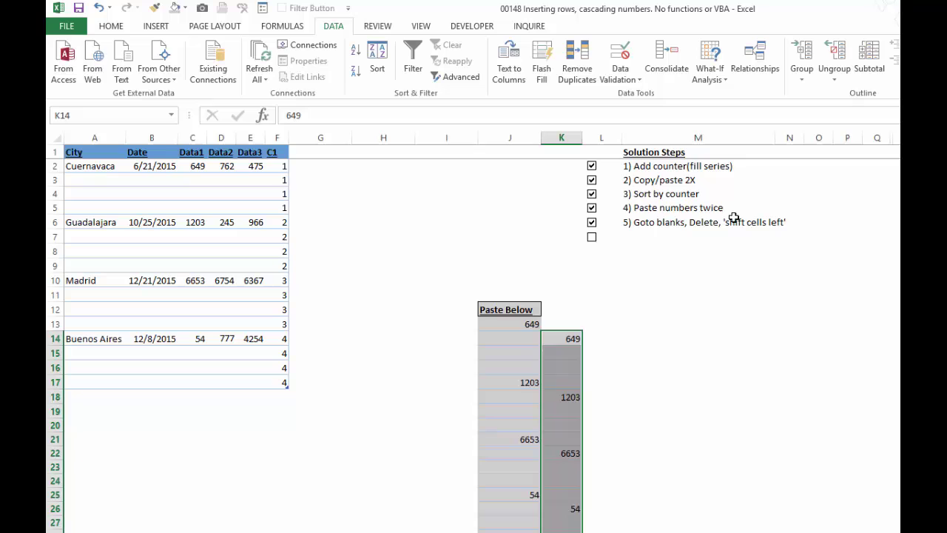
Select the blank cells in J13:J28 with Go To Special and delete them, shifting cells left
left_click_drag(523, 330, 517, 526)
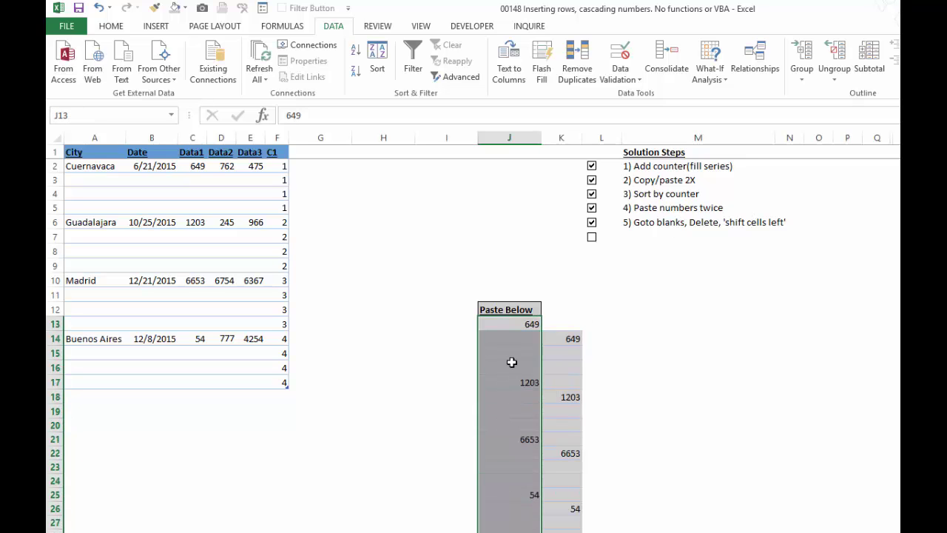
key("ctrl+g")
left_click(412, 332)
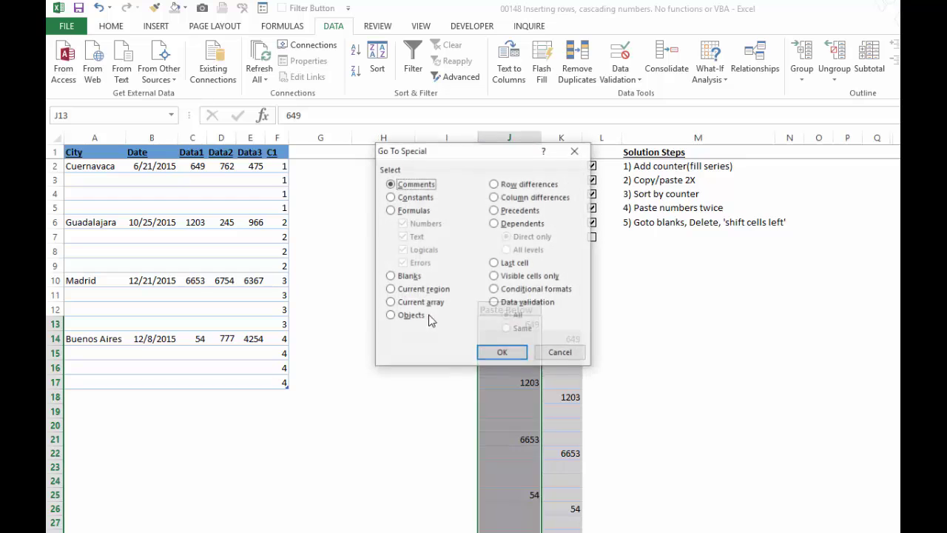
left_click(409, 278)
left_click(491, 352)
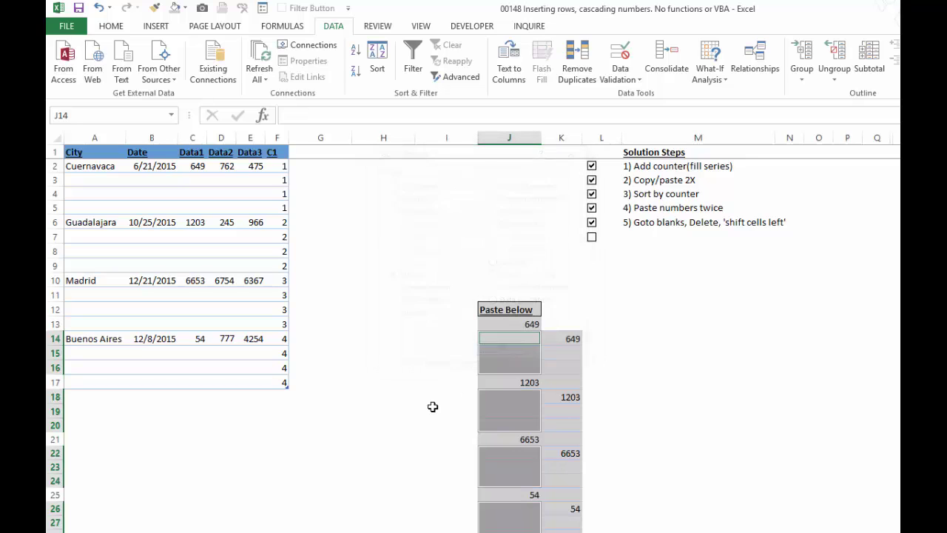
right_click(503, 355)
left_click(547, 471)
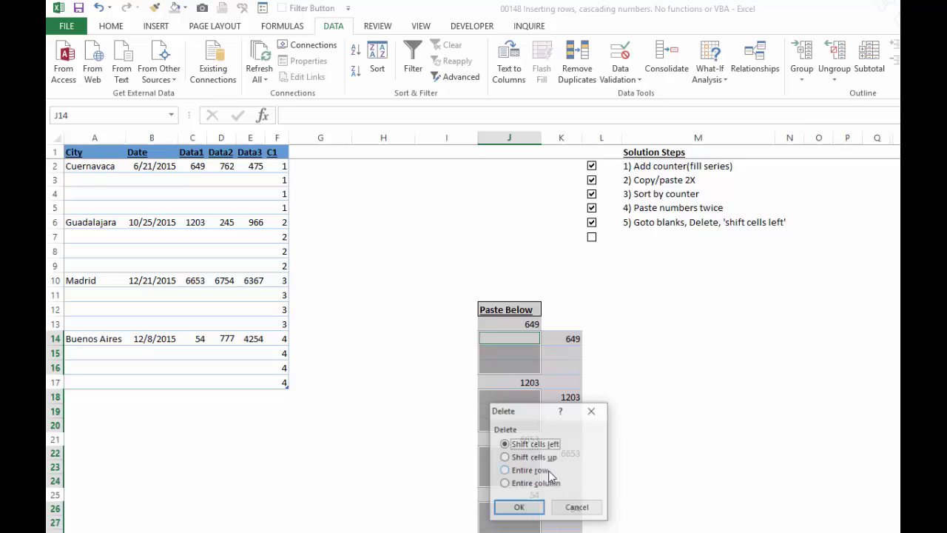
left_click(518, 507)
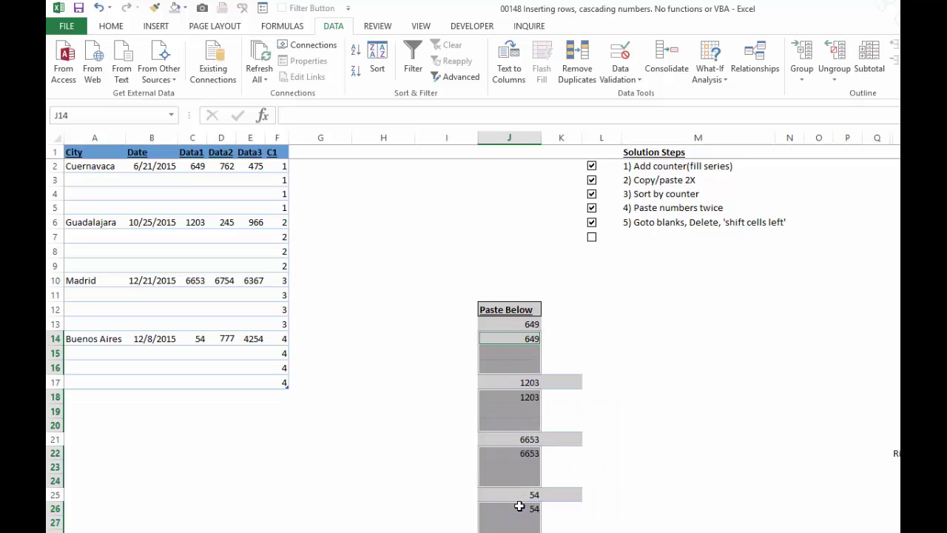
Paste the paired Data1 values from column J into the Data1 column at C2 as values
left_click_drag(516, 326, 518, 531)
key("ctrl+c")
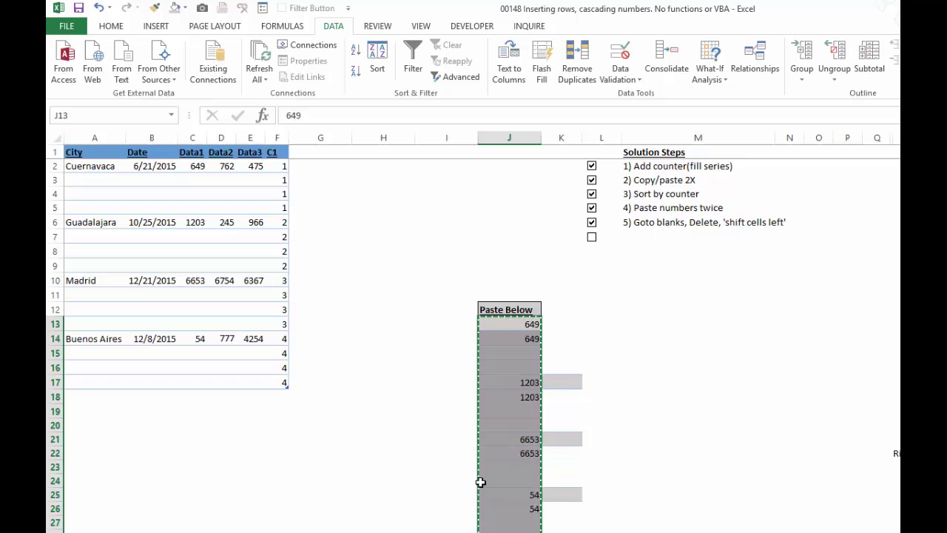
left_click(198, 168)
right_click(198, 167)
left_click(248, 238)
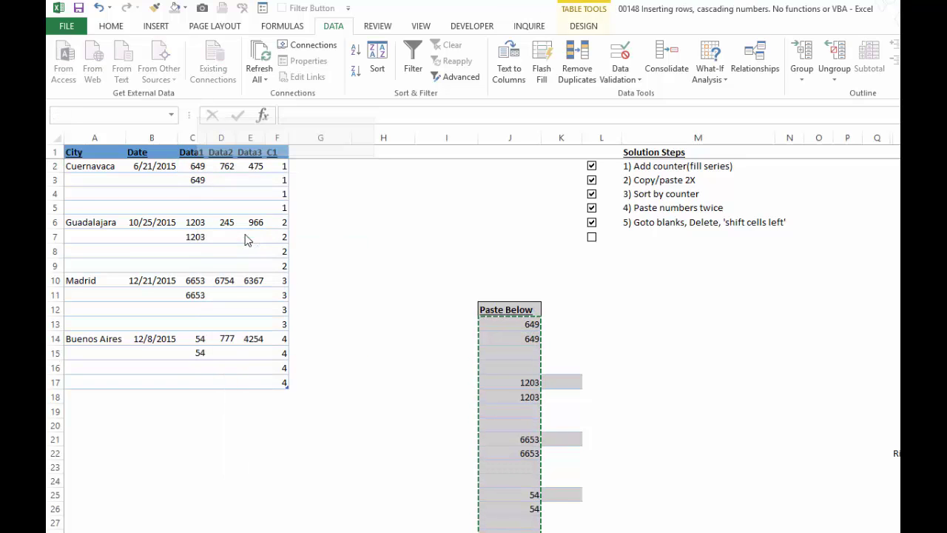
key("Escape")
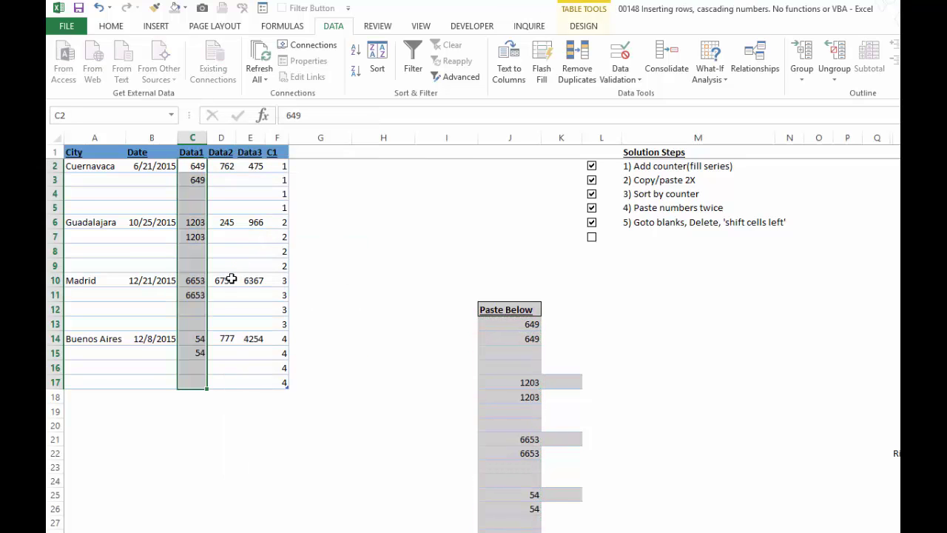
Paste the Data2 values D2:D17 at J13 and a second copy two rows lower at K15
left_click(225, 167)
left_click(228, 383, "shift")
key("ctrl+c")
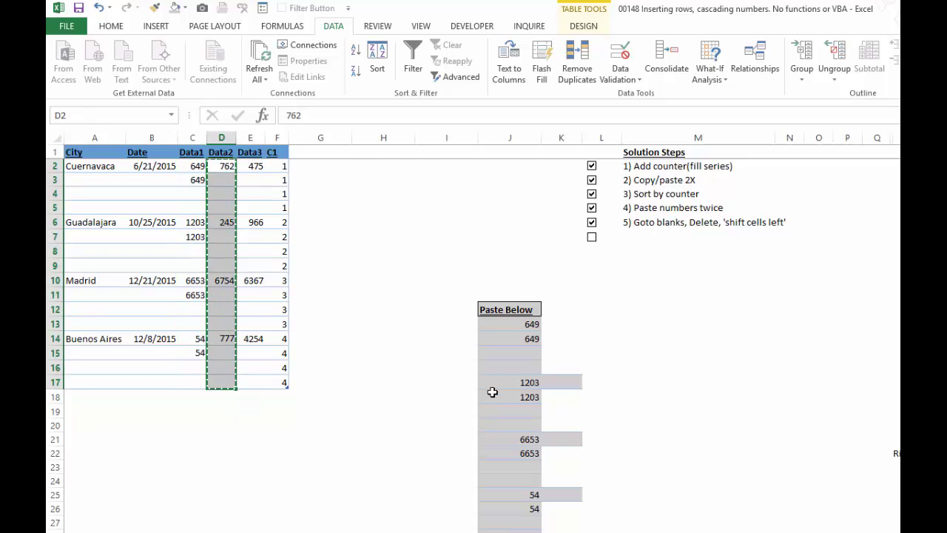
left_click(502, 323)
key("ctrl+v")
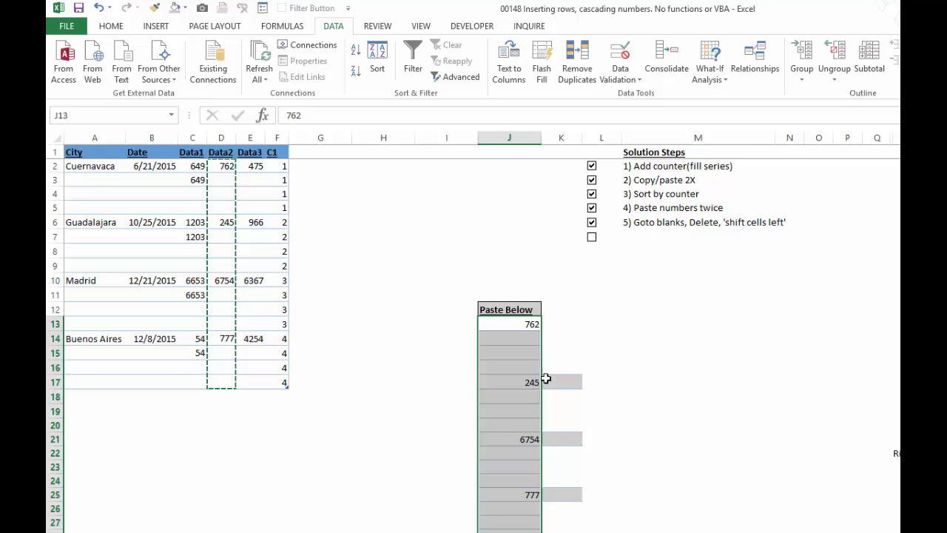
key("ctrl+c")
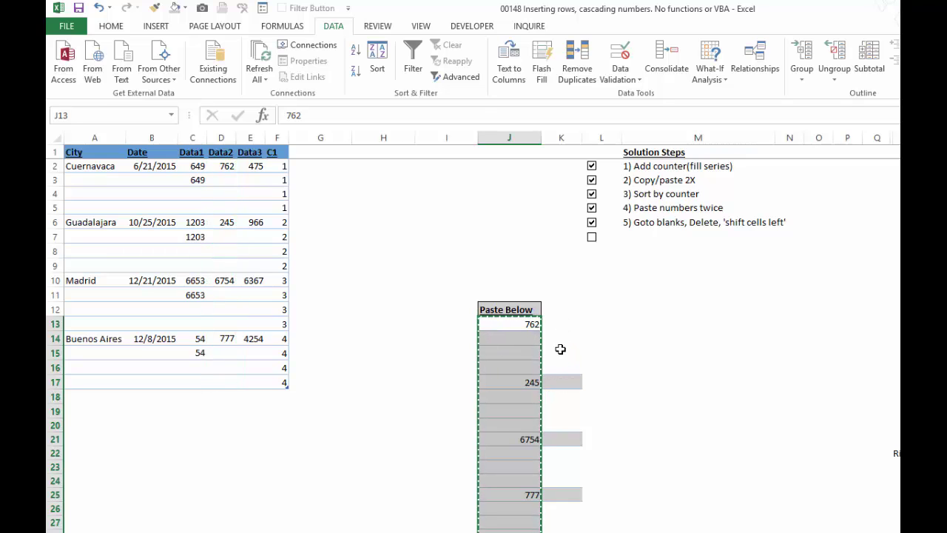
left_click(559, 354)
key("ctrl+v")
Delete the blank cells in column J shifting left, then select the combined Data2 values
left_click_drag(509, 324, 526, 530)
key("F5")
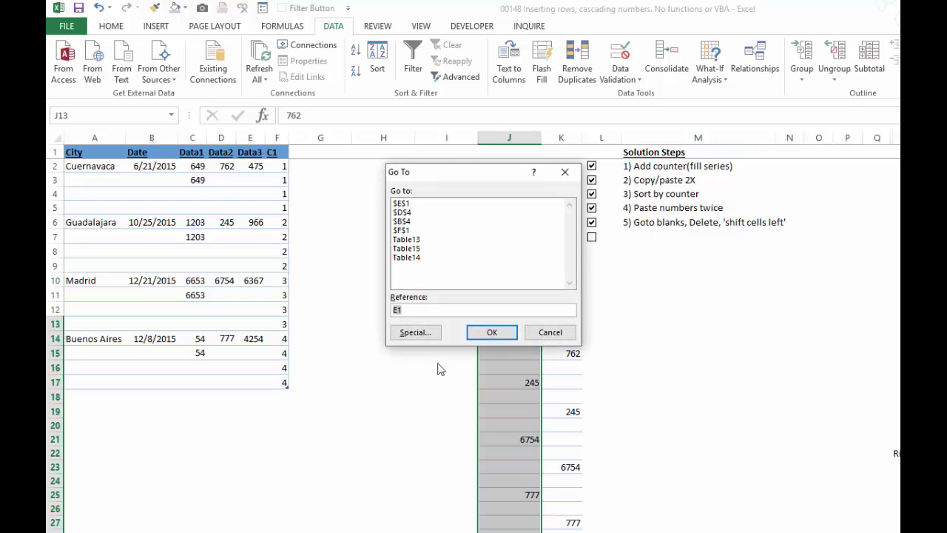
left_click(415, 332)
left_click(394, 275)
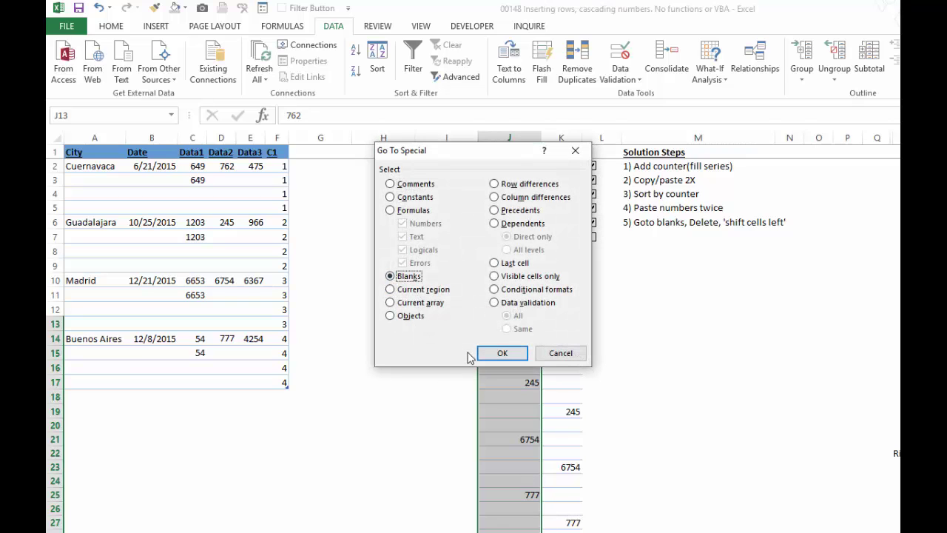
left_click(471, 358)
right_click(497, 358)
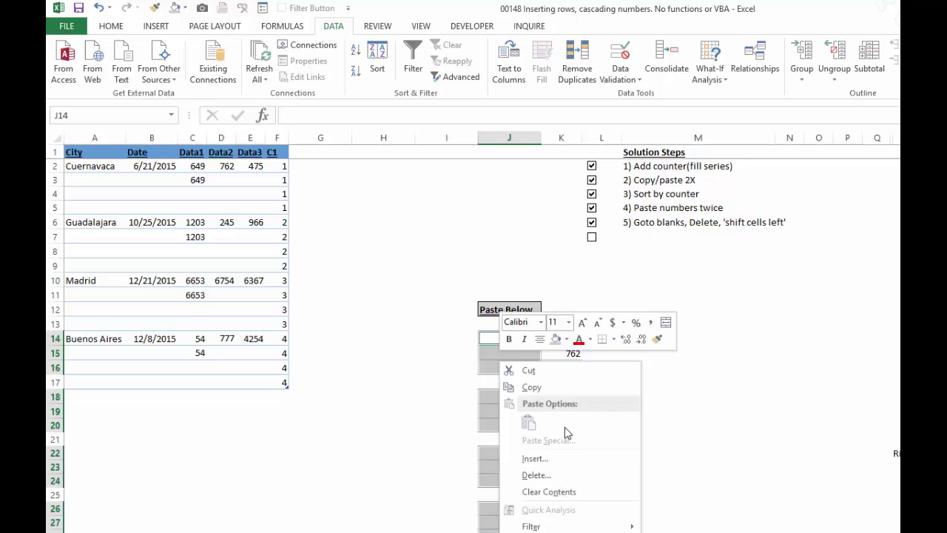
left_click(563, 477)
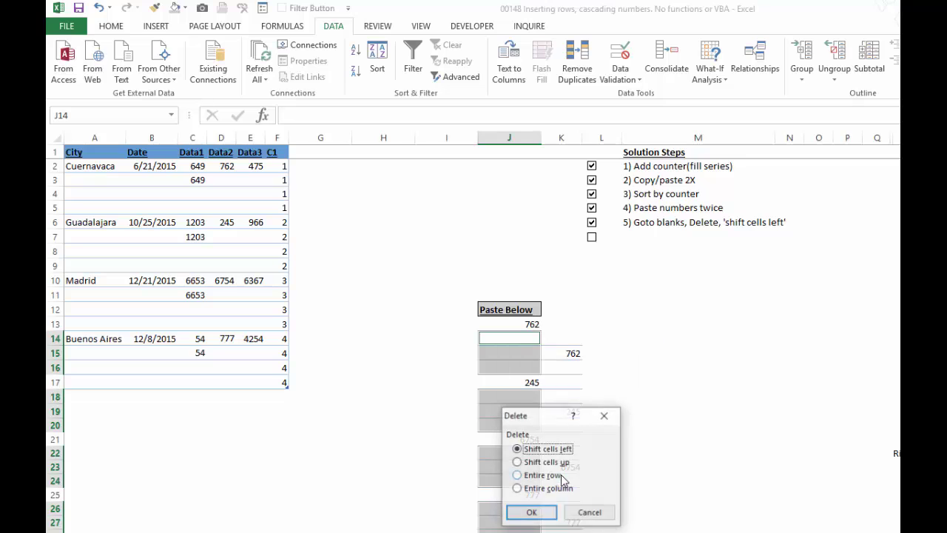
left_click(538, 514)
left_click_drag(530, 325, 521, 532)
key("ctrl+c")
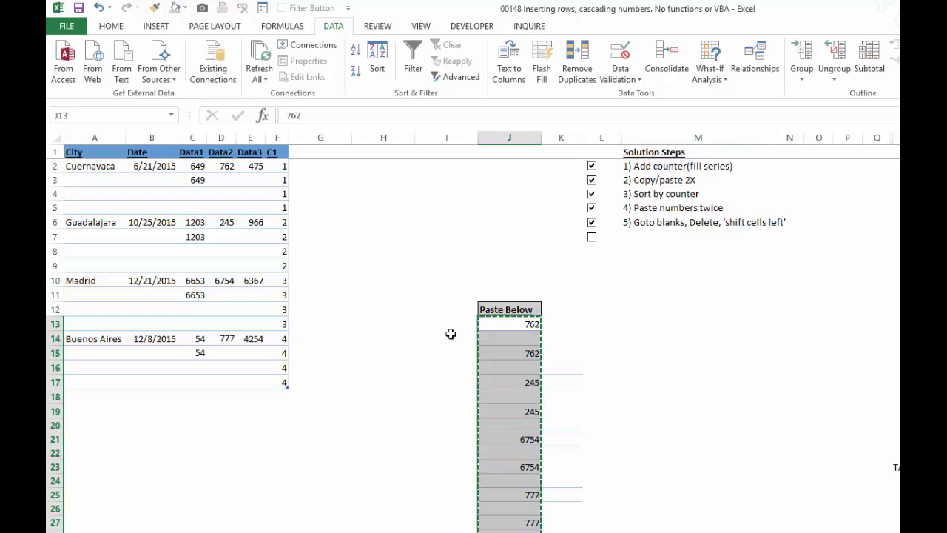
left_click(216, 151)
right_click(222, 159)
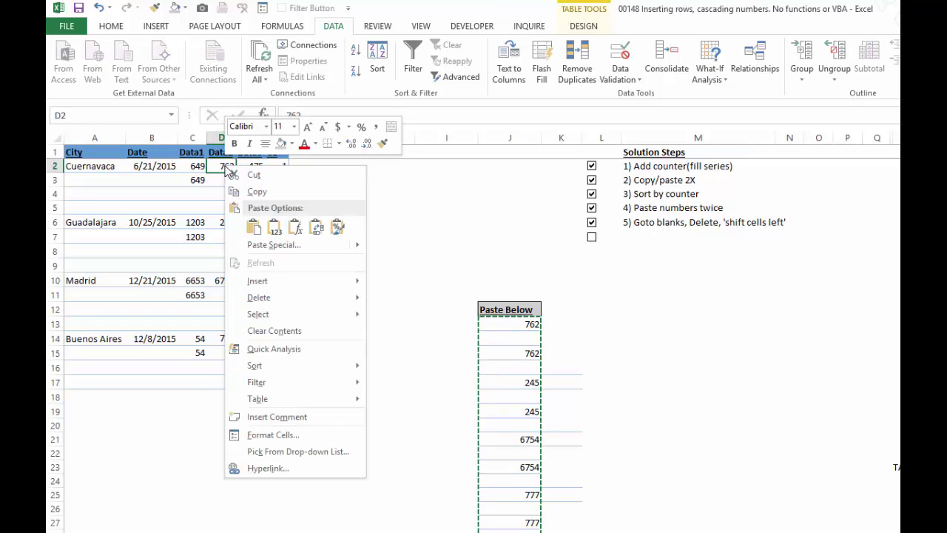
left_click(268, 234)
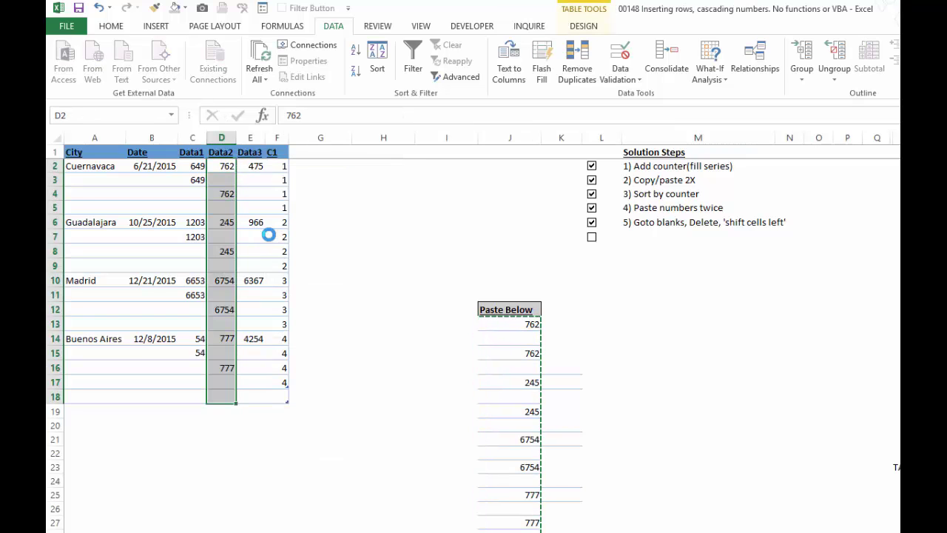
left_click(228, 396)
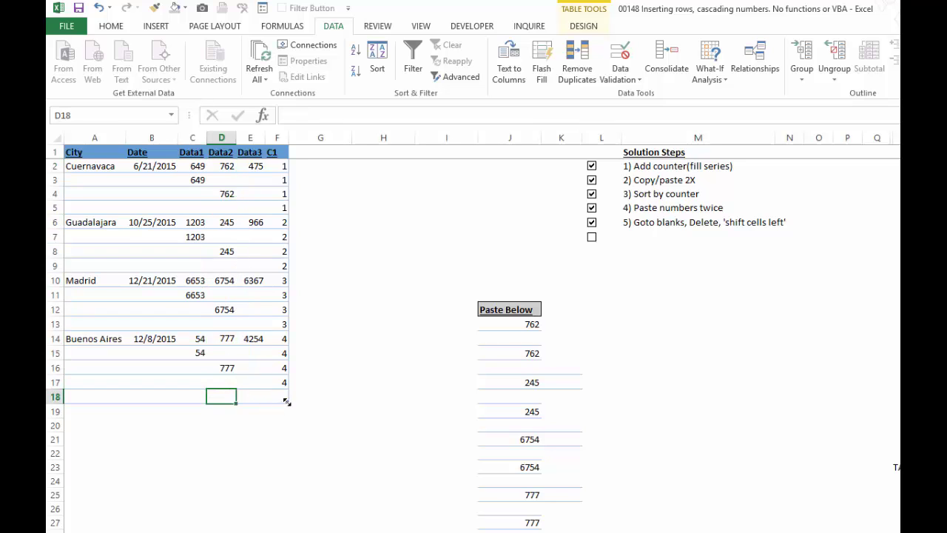
left_click_drag(287, 401, 288, 388)
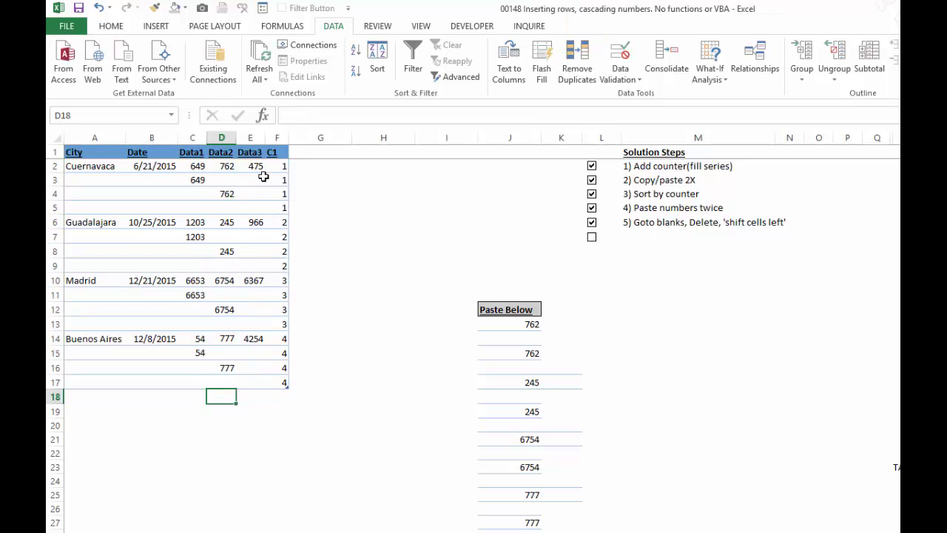
left_click(255, 168)
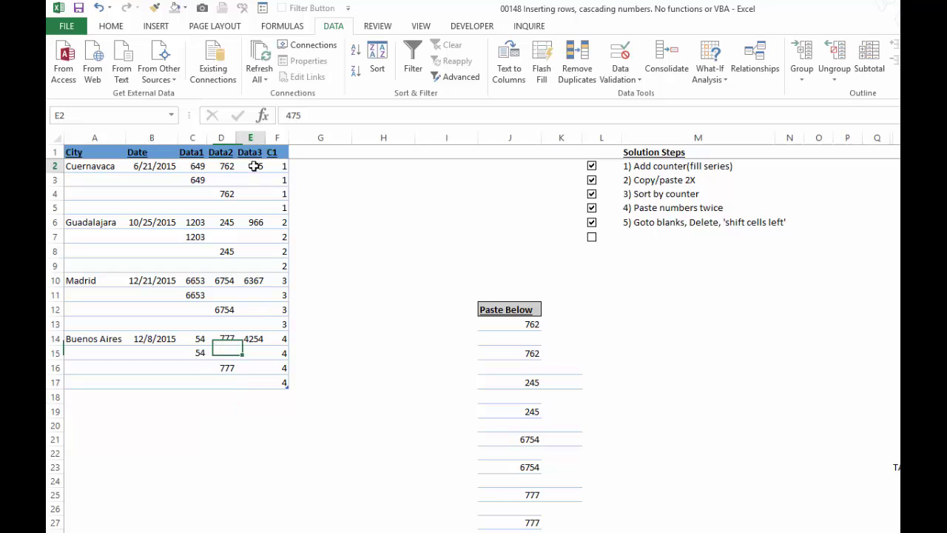
left_click(251, 208)
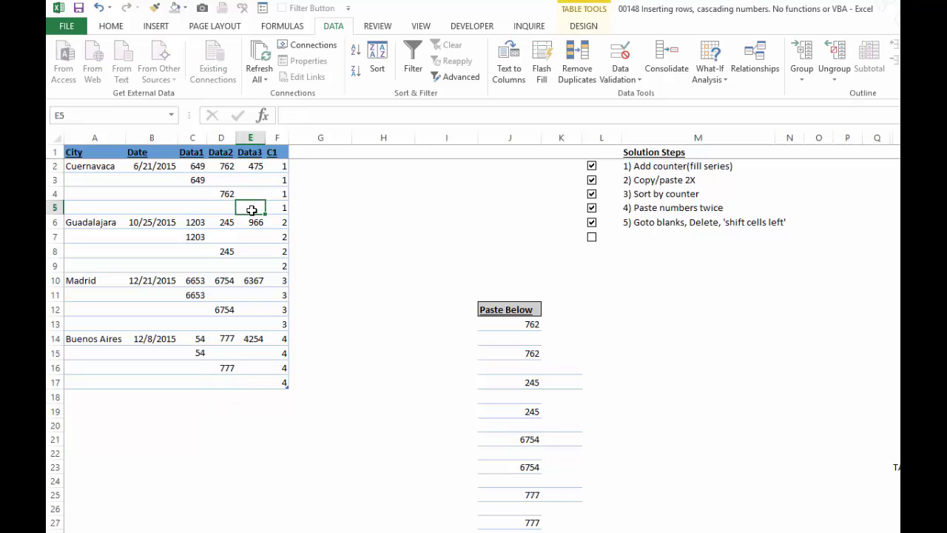
mouse_move(256, 221)
left_mouse_down()
mouse_move(254, 277)
mouse_move(253, 219)
left_mouse_up()
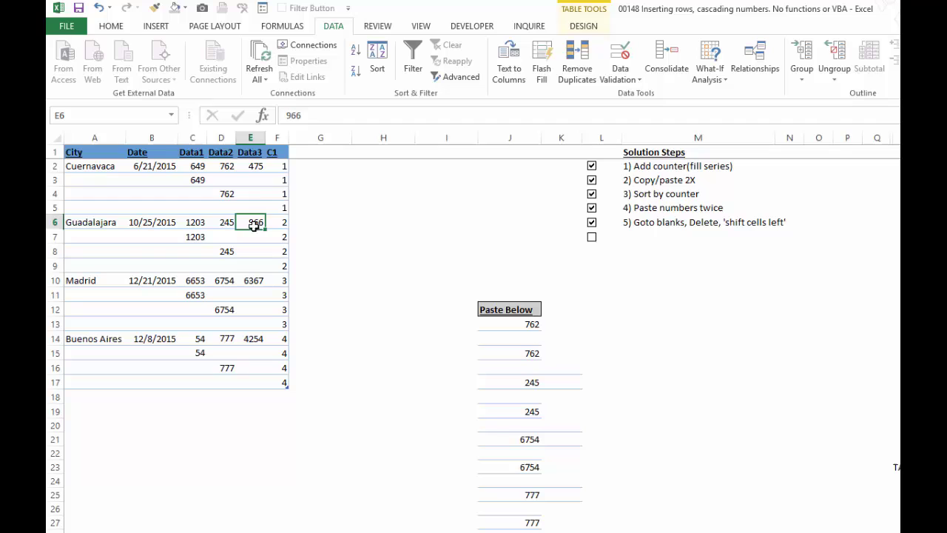
left_click(253, 264)
Paste the Data3 values E2:E17 at J13 and copy them for an offset second copy at K16
left_click_drag(254, 168, 256, 383)
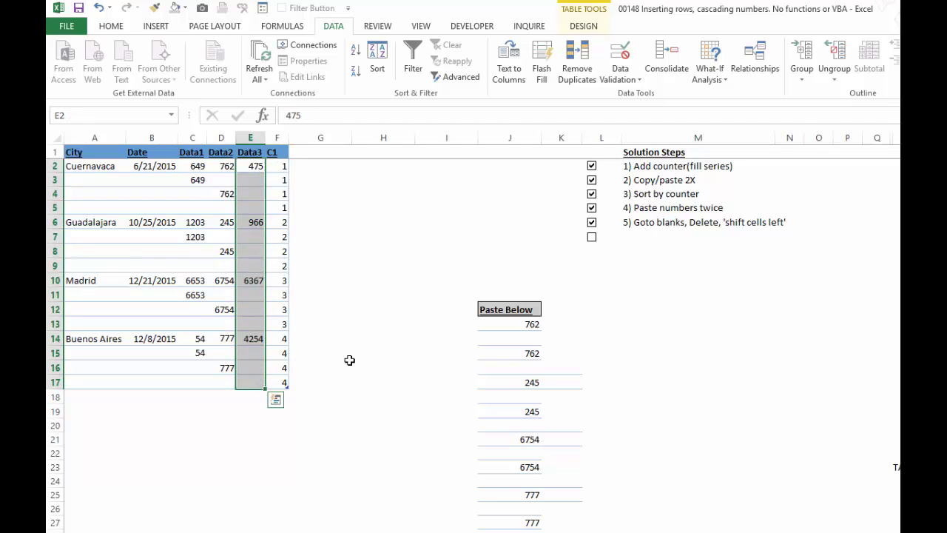
key("ctrl+c")
left_click(505, 324)
right_click(507, 324)
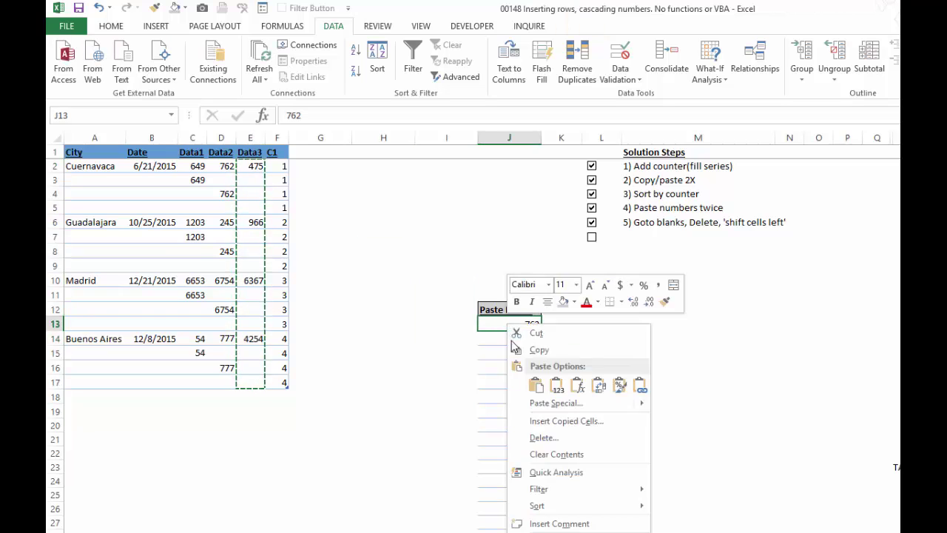
left_click(554, 385)
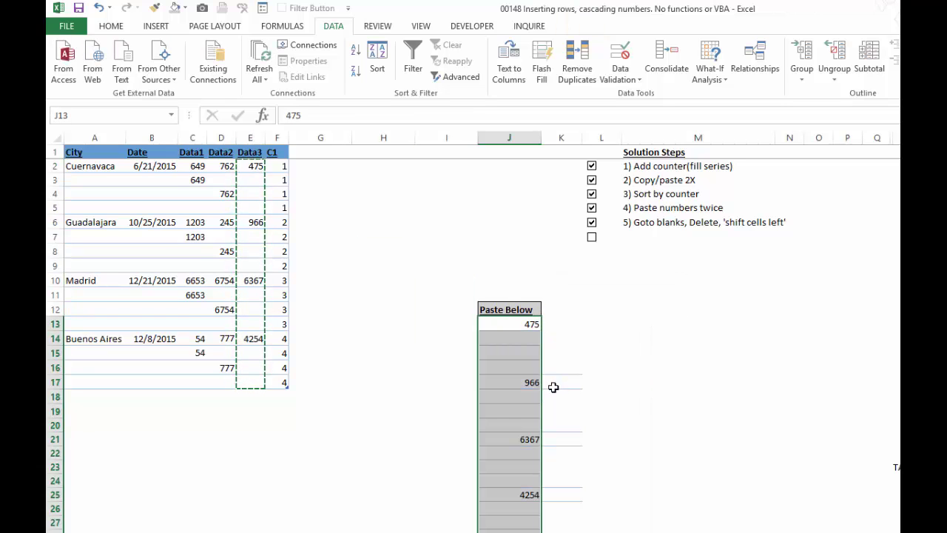
key("ctrl+c")
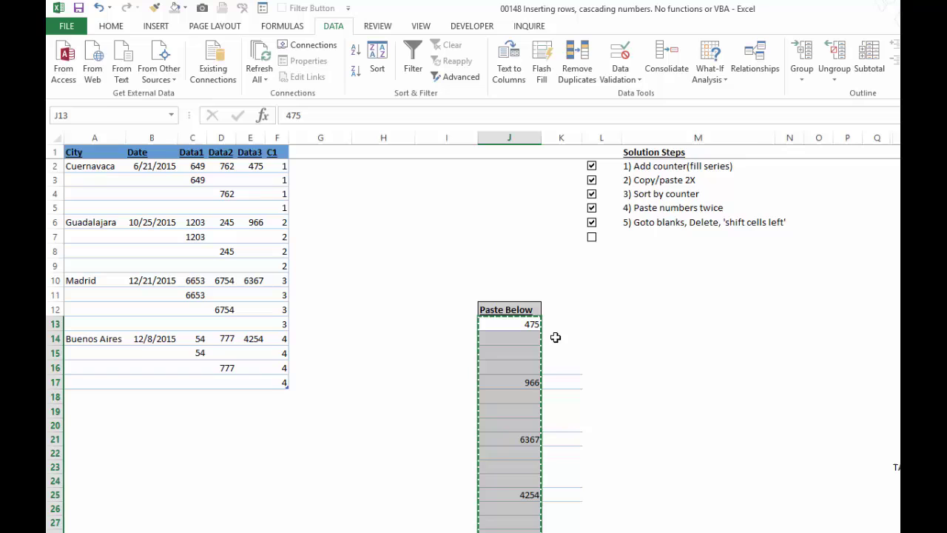
left_click(566, 368)
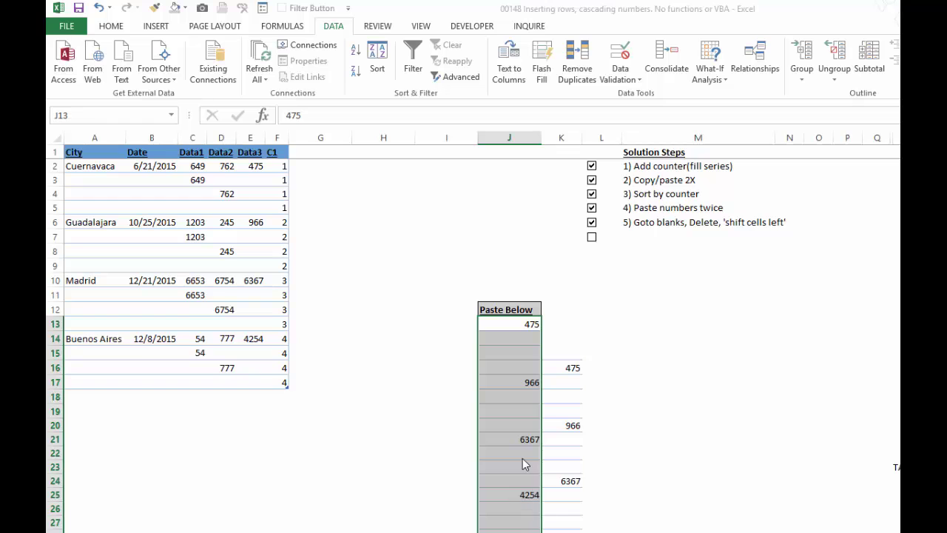
Delete the blank cells in column J shifting left, then copy the combined column J values
key("F5")
left_click(431, 335)
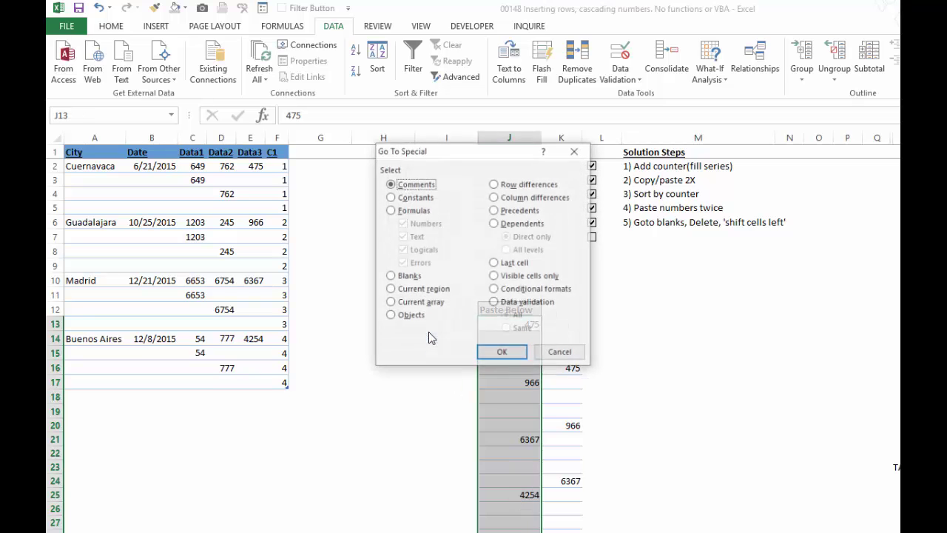
left_click(400, 276)
left_click(492, 353)
right_click(502, 362)
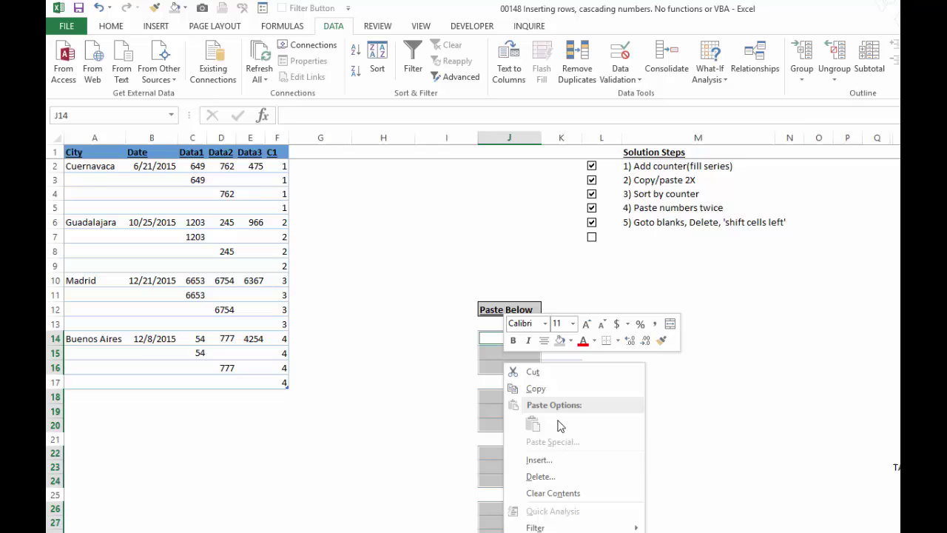
left_click(532, 474)
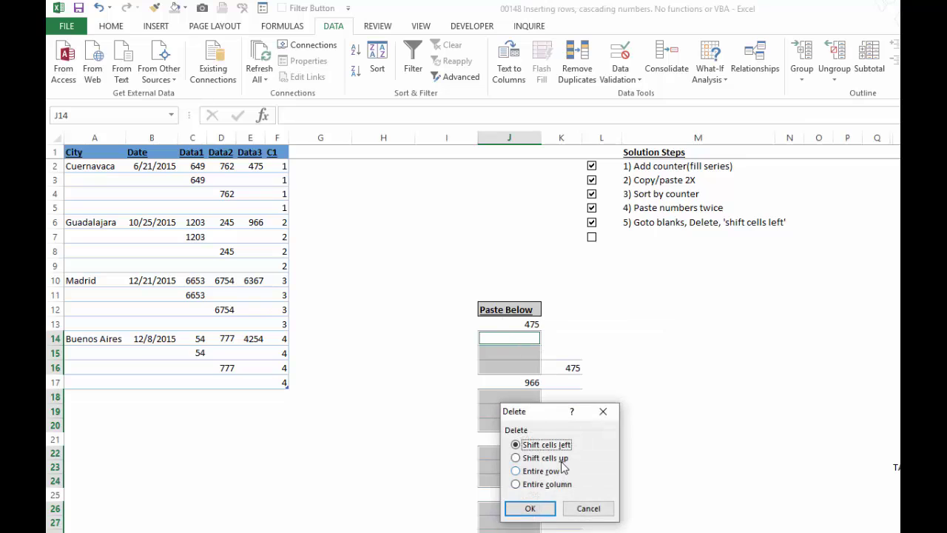
left_click(529, 508)
left_click_drag(521, 324, 522, 526)
key("ctrl+c")
Paste the column J values into the Data3 column at E2 as values and tick step 6, Fill in blanks
right_click(255, 166)
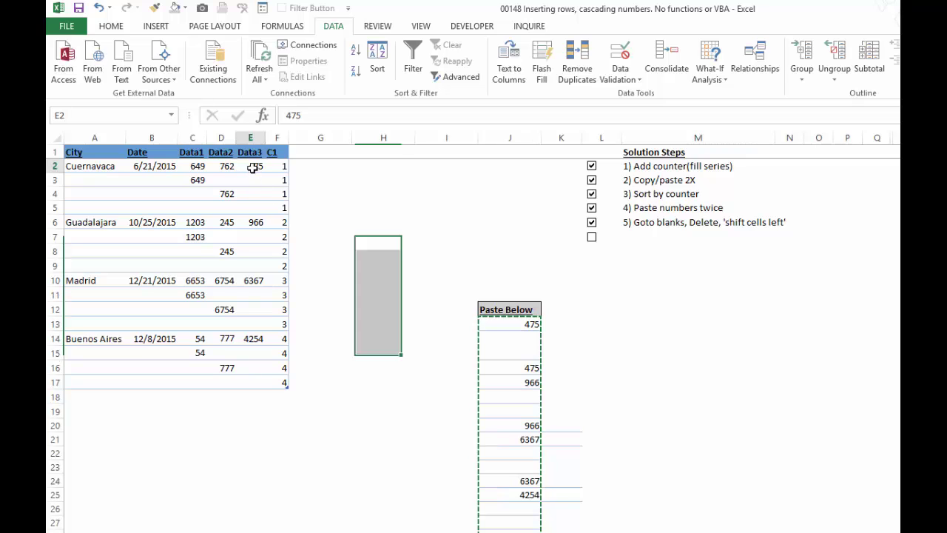
left_click(301, 230)
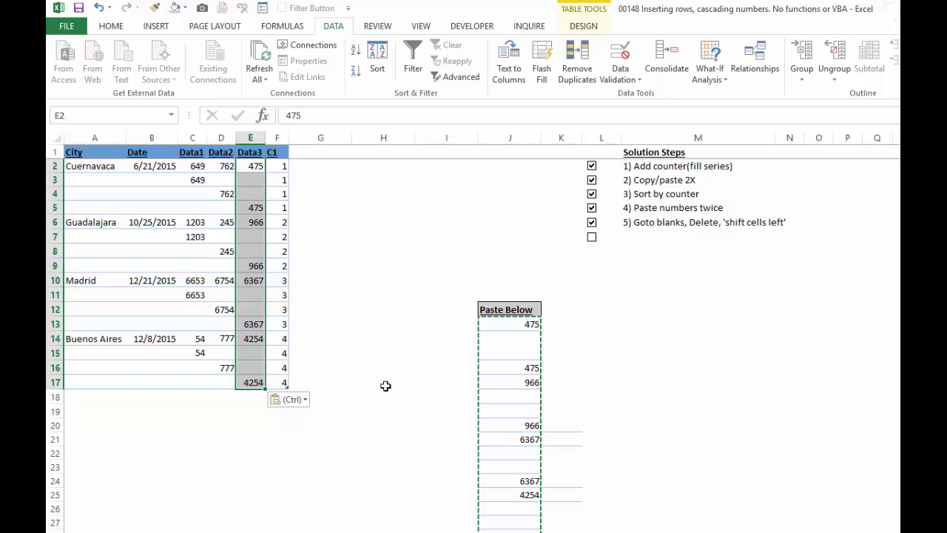
key("Escape")
left_click(171, 169)
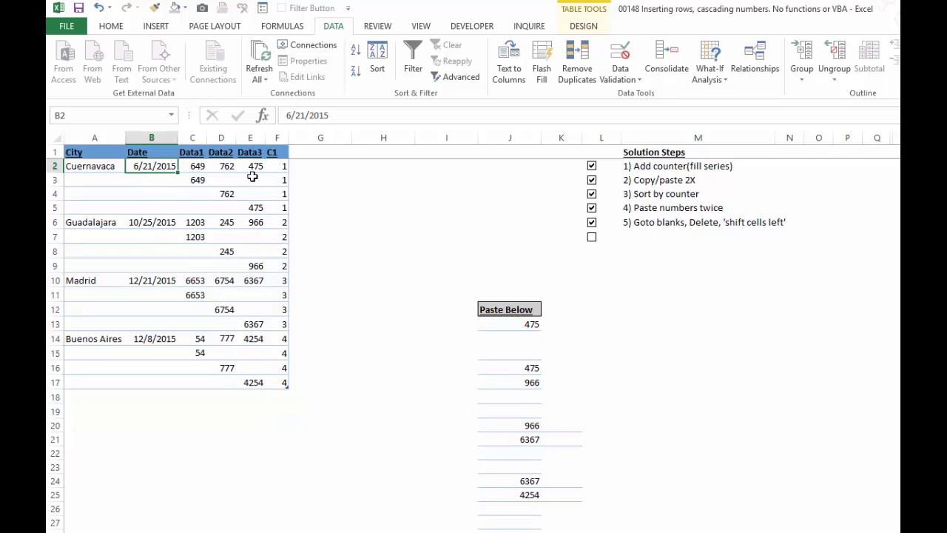
left_click(592, 238)
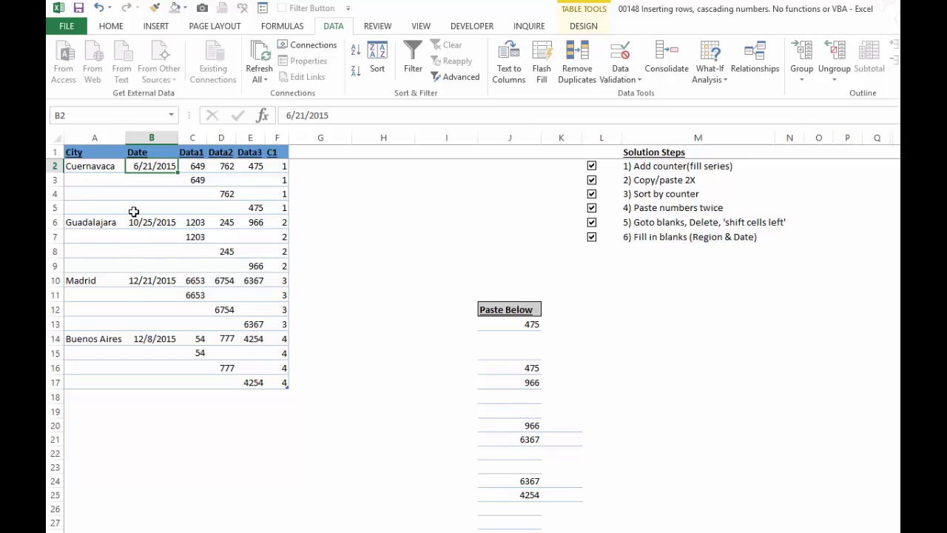
Fill the blank City and Date cells in A2:B17 with =A2 via Go To Special Blanks
left_click_drag(86, 166, 148, 382)
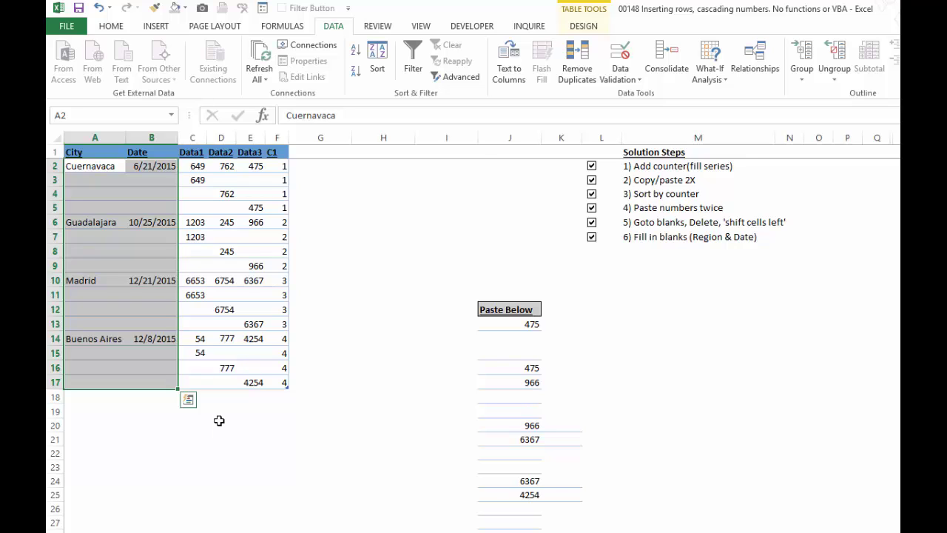
key("F5")
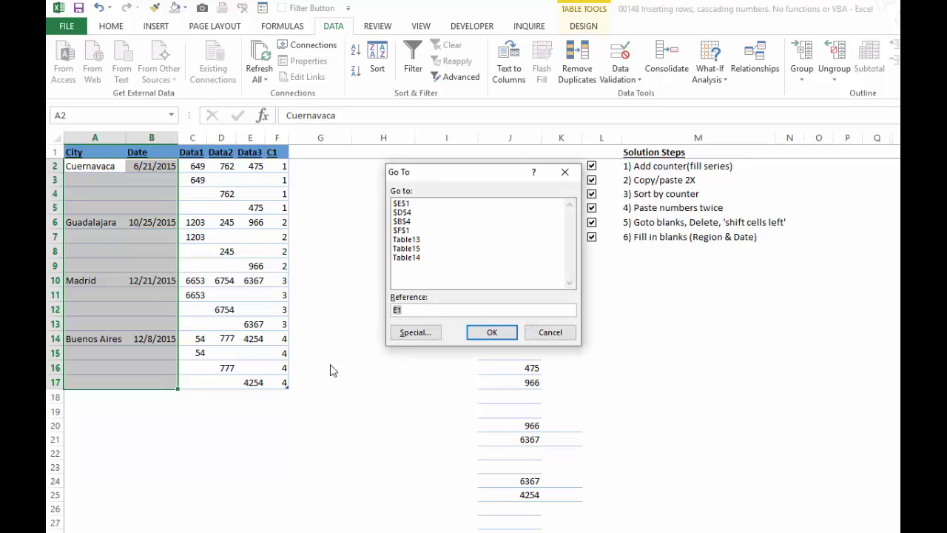
left_click(426, 335)
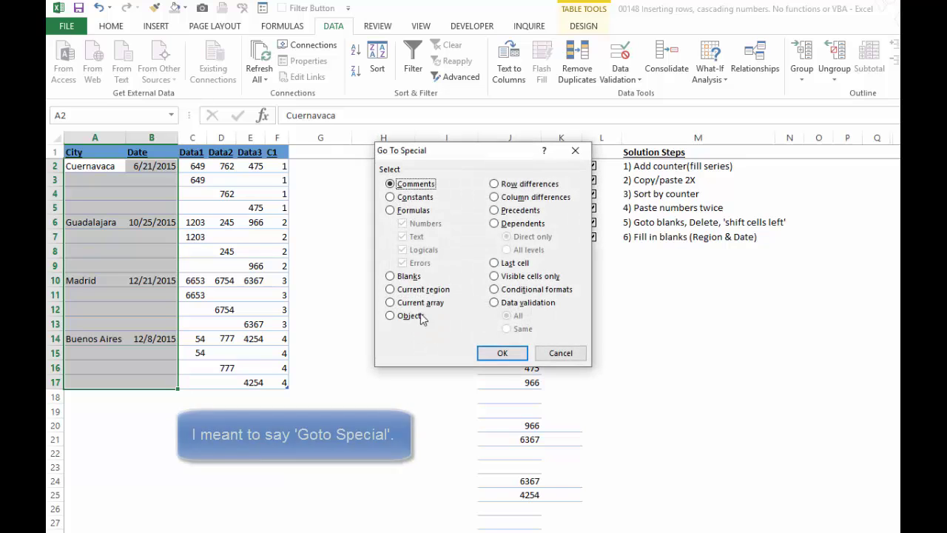
left_click(497, 353)
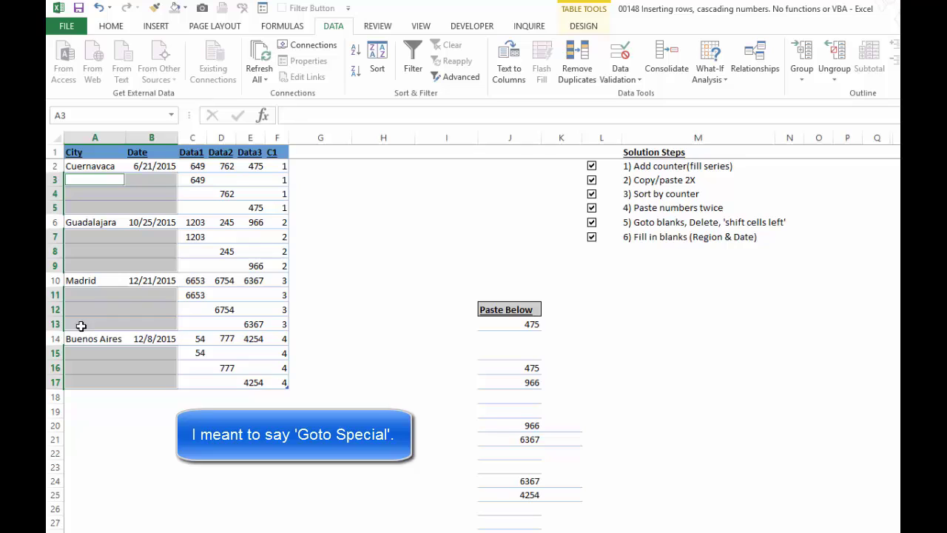
type("=")
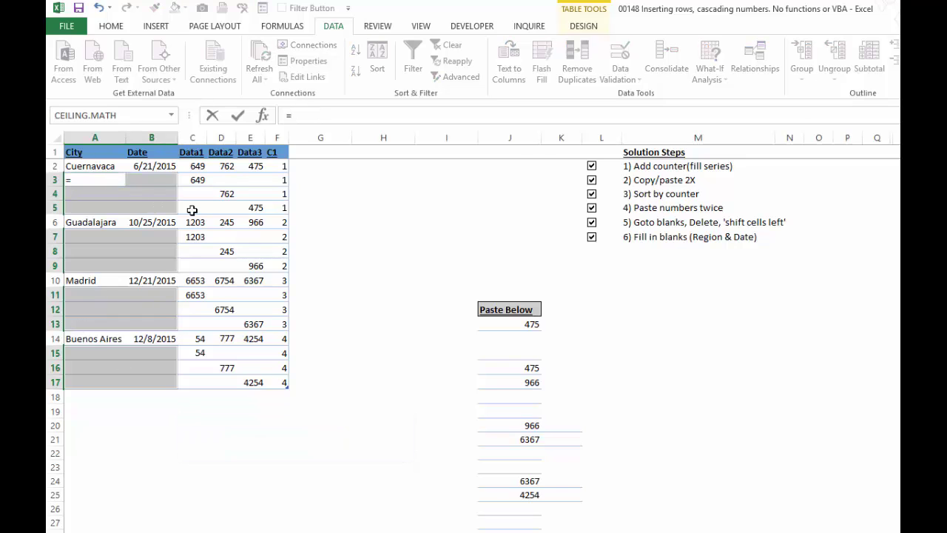
type("a2")
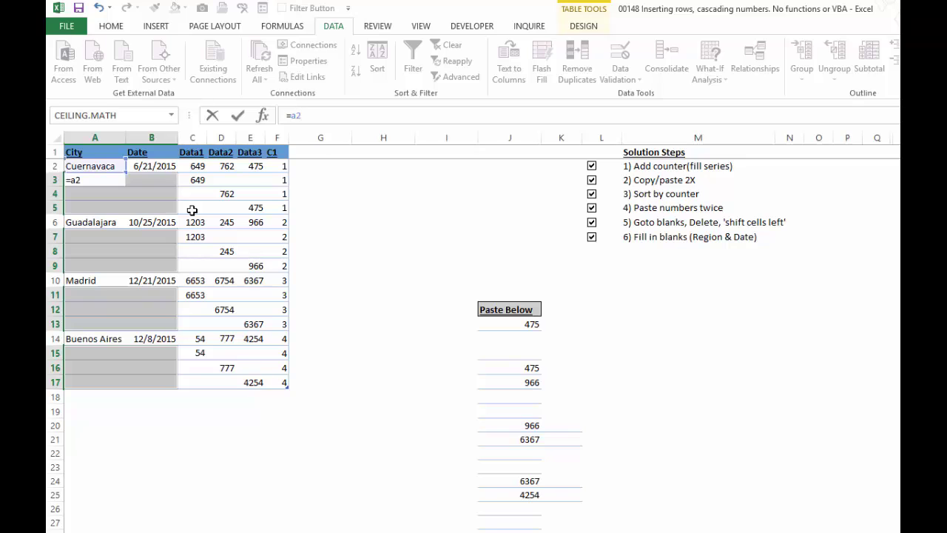
key("ctrl+Return")
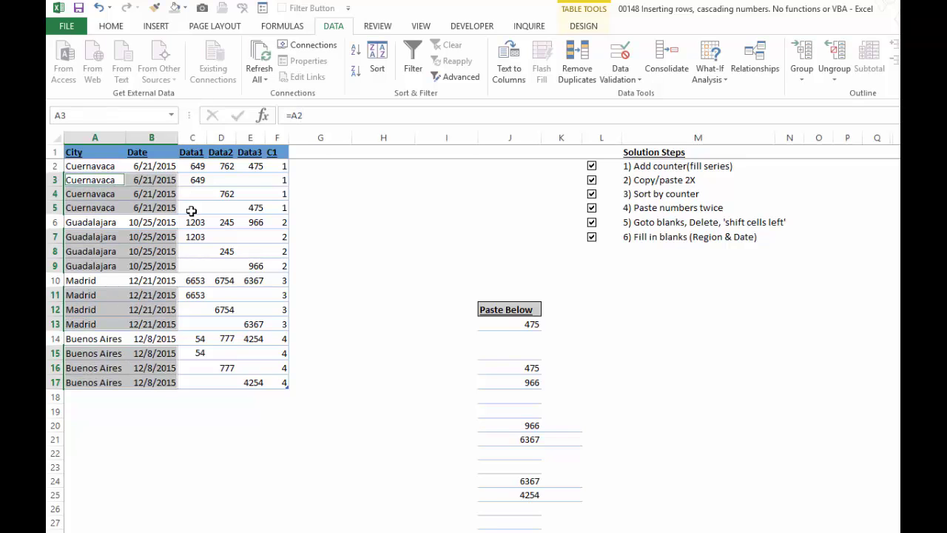
left_click_drag(111, 167, 132, 382)
Convert the City and Date formulas in A2:B17 to fixed values with Paste Values
key("ctrl+c")
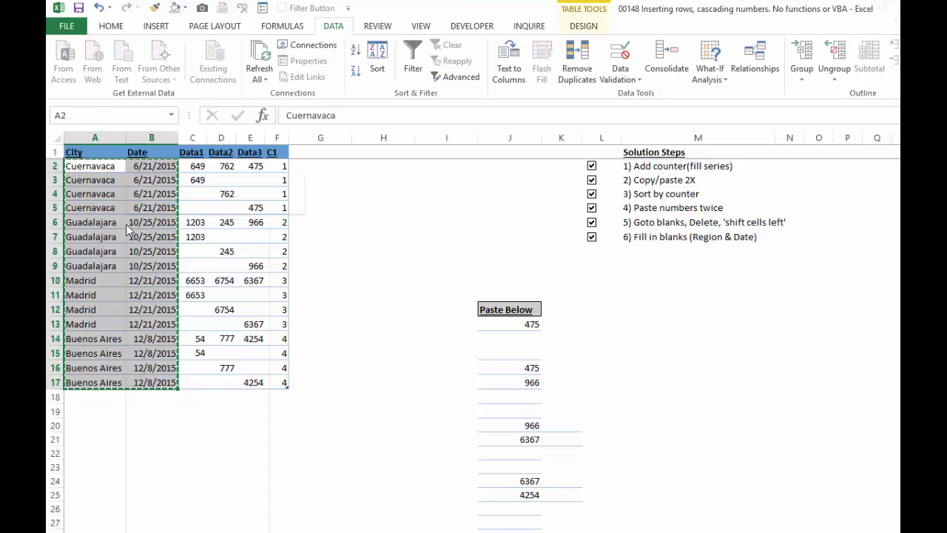
right_click(127, 224)
left_click(176, 286)
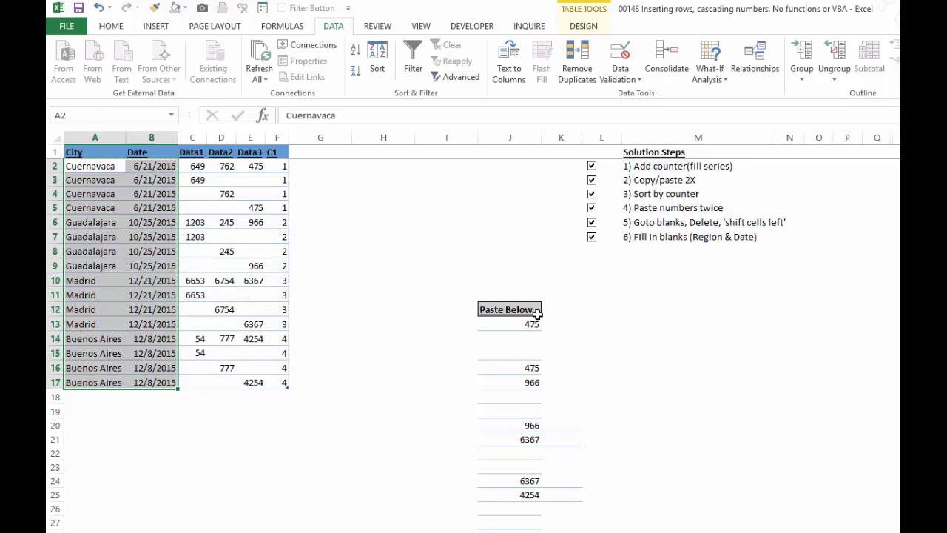
left_click(318, 484)
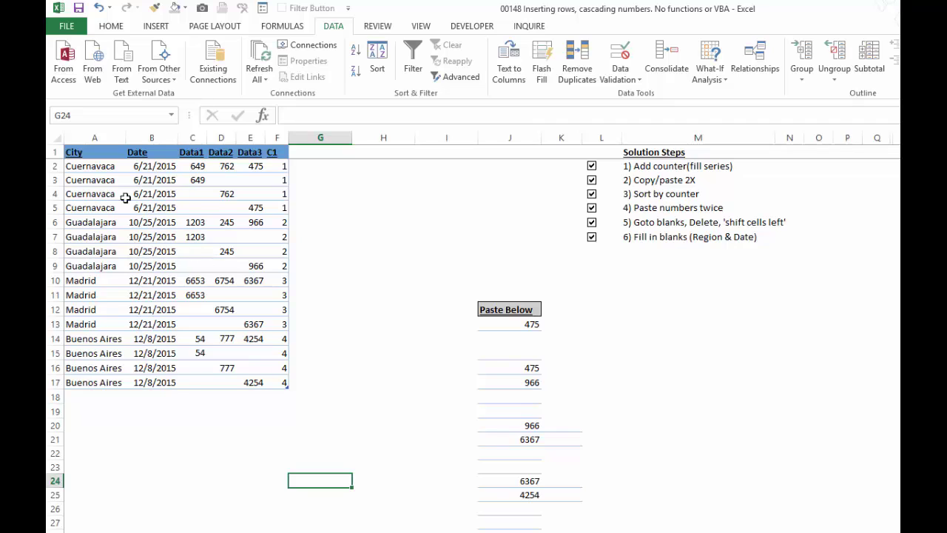